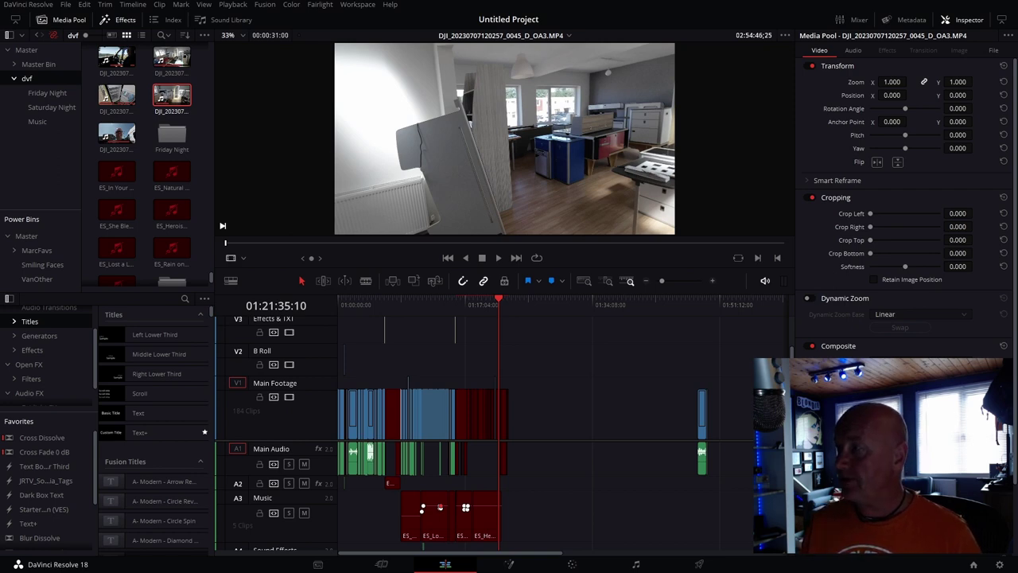
Check that D:\DVF holds only four WhatsApp videos, then minimise File Explorer
{"action": "key", "text": "alt+Tab"}
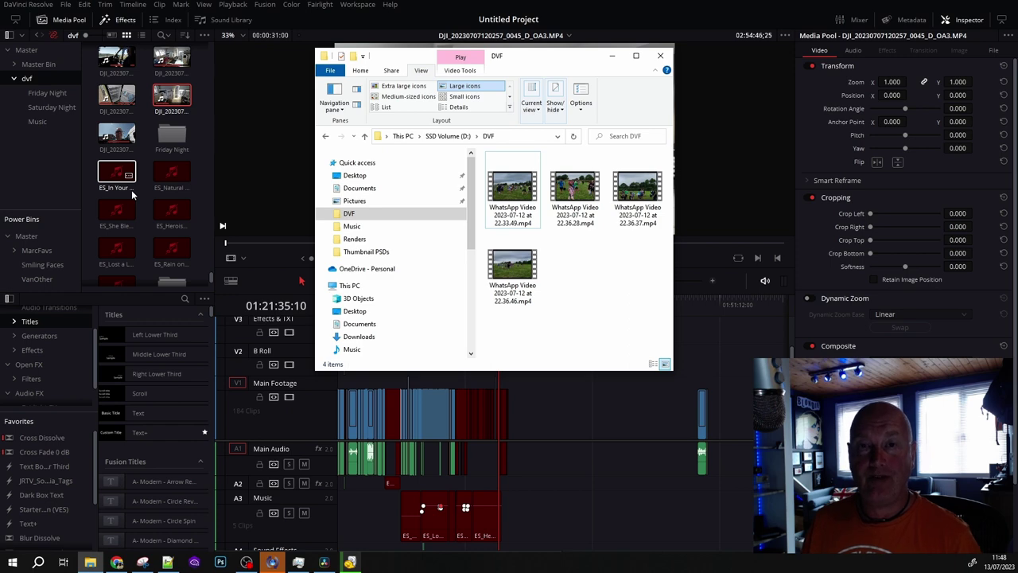
{"action": "left_click", "coordinate": [611, 55]}
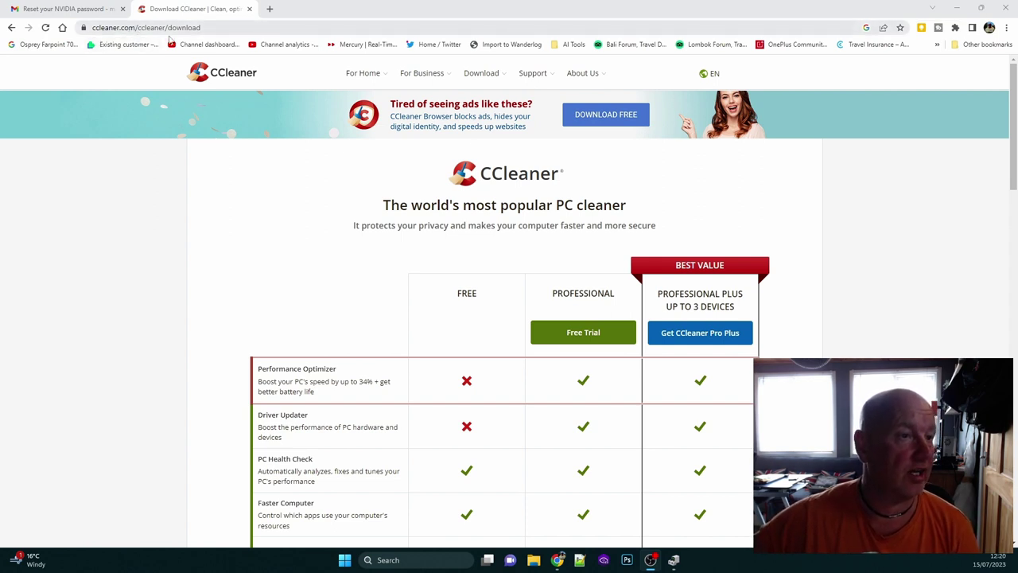
Scroll the CCleaner download page and choose Free Download for the free edition
{"action": "scroll", "coordinate": [311, 203], "scroll_direction": "down", "scroll_amount": 1}
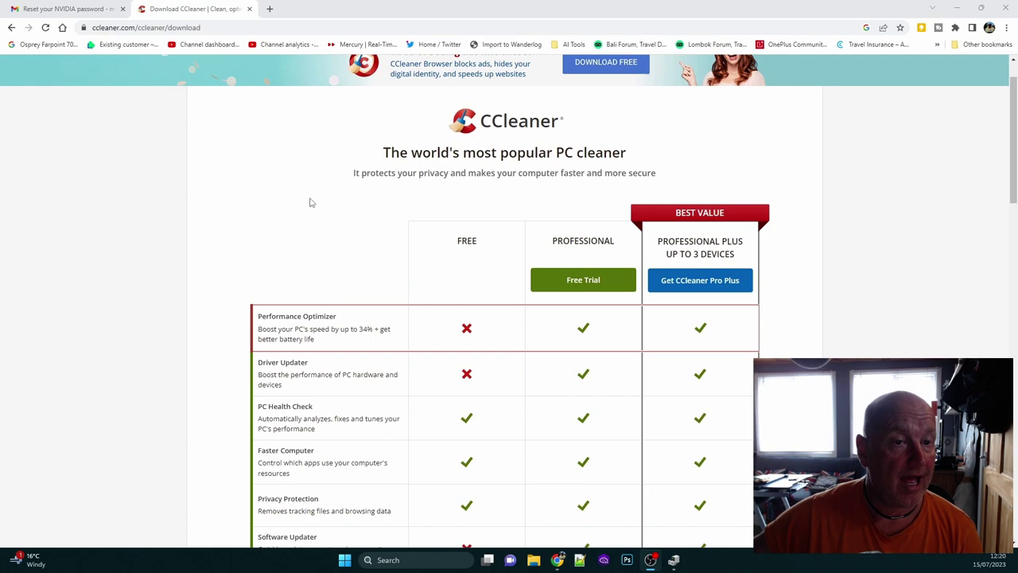
{"action": "scroll", "coordinate": [311, 203], "scroll_direction": "down", "scroll_amount": 1}
{"action": "scroll", "coordinate": [311, 202], "scroll_direction": "down", "scroll_amount": 1}
{"action": "scroll", "coordinate": [311, 203], "scroll_direction": "down", "scroll_amount": 3}
{"action": "scroll", "coordinate": [311, 202], "scroll_direction": "down", "scroll_amount": 3}
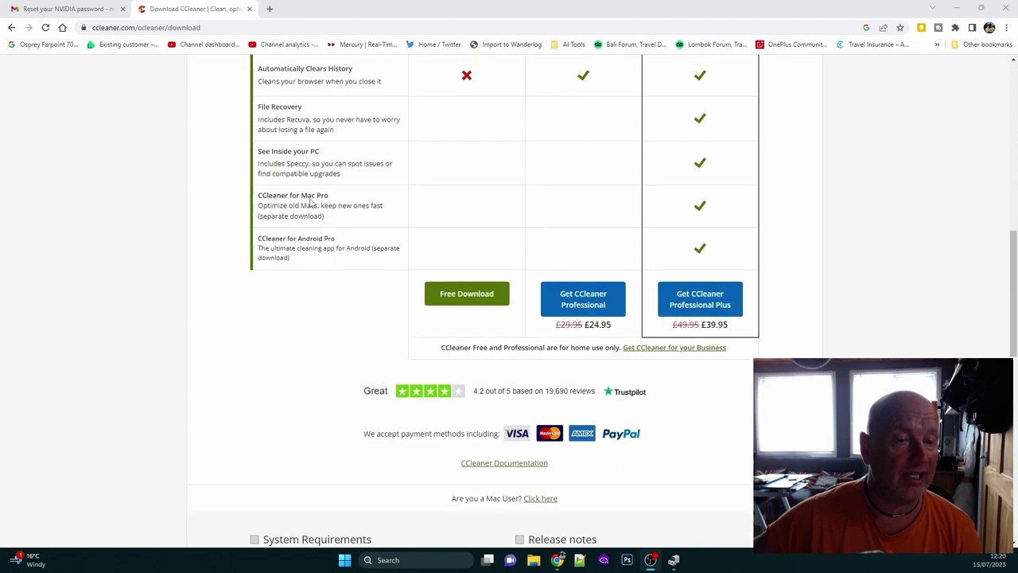
{"action": "scroll", "coordinate": [517, 243], "scroll_direction": "down", "scroll_amount": 1}
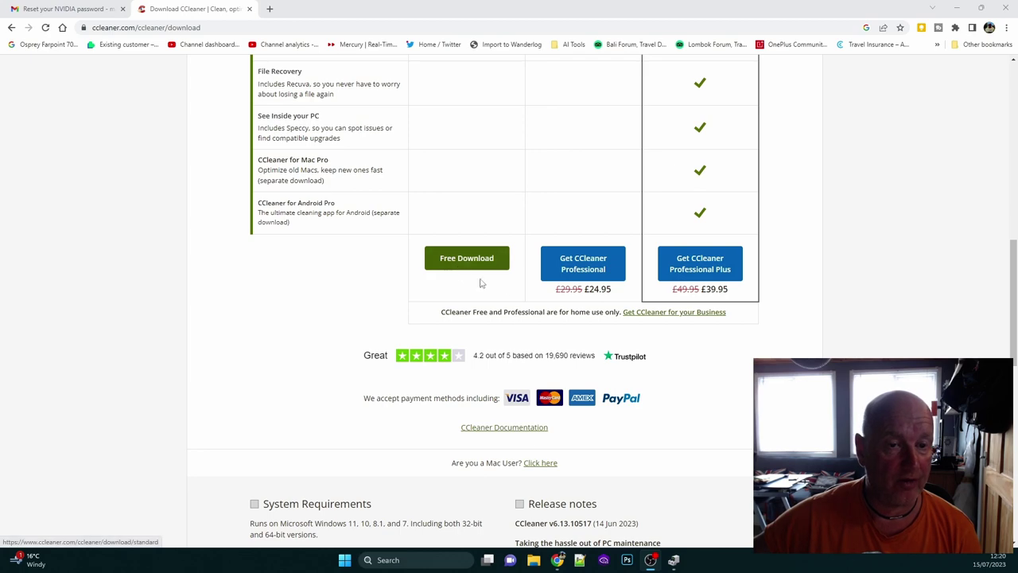
{"action": "scroll", "coordinate": [525, 191], "scroll_direction": "up", "scroll_amount": 2}
{"action": "scroll", "coordinate": [525, 191], "scroll_direction": "up", "scroll_amount": 4}
{"action": "scroll", "coordinate": [489, 216], "scroll_direction": "down", "scroll_amount": 2}
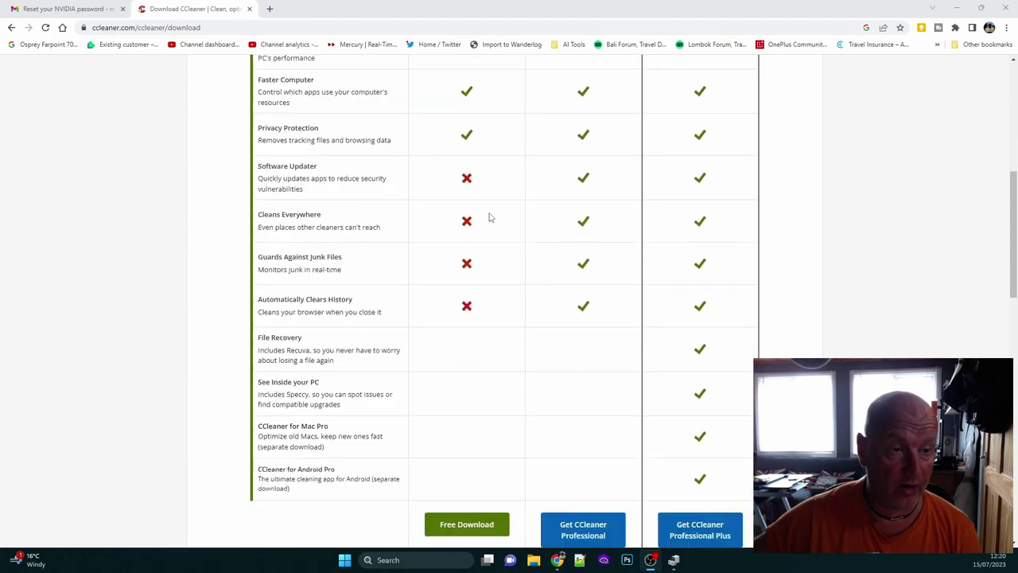
{"action": "scroll", "coordinate": [489, 216], "scroll_direction": "down", "scroll_amount": 4}
{"action": "scroll", "coordinate": [489, 216], "scroll_direction": "up", "scroll_amount": 3}
{"action": "scroll", "coordinate": [489, 216], "scroll_direction": "up", "scroll_amount": 1}
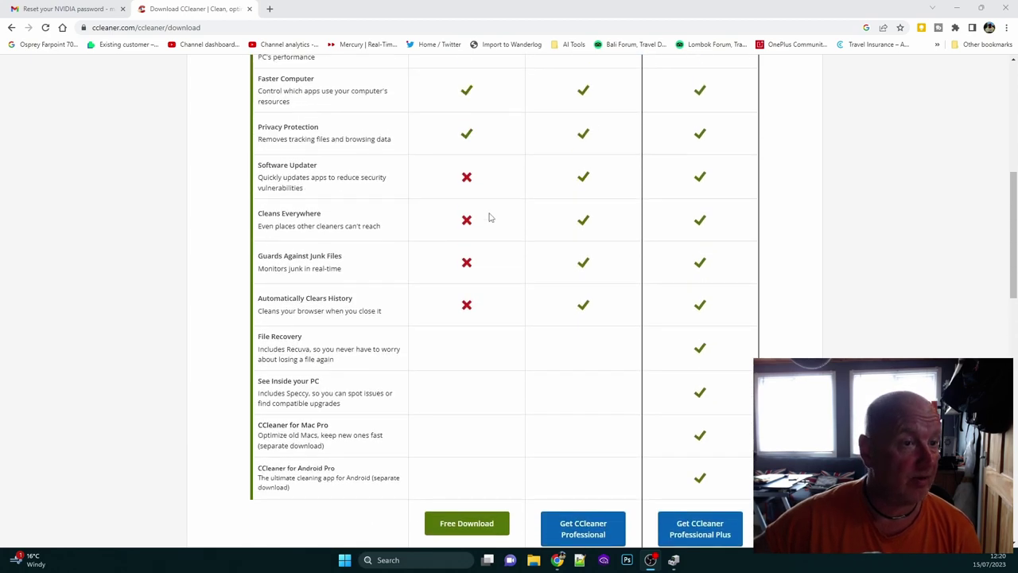
{"action": "scroll", "coordinate": [489, 217], "scroll_direction": "down", "scroll_amount": 3}
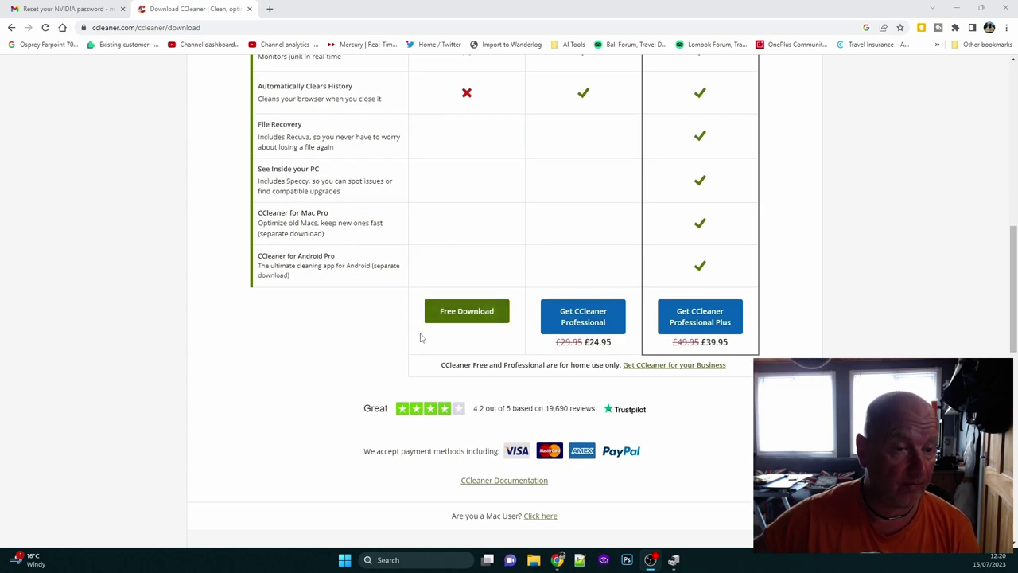
{"action": "left_click", "coordinate": [466, 316]}
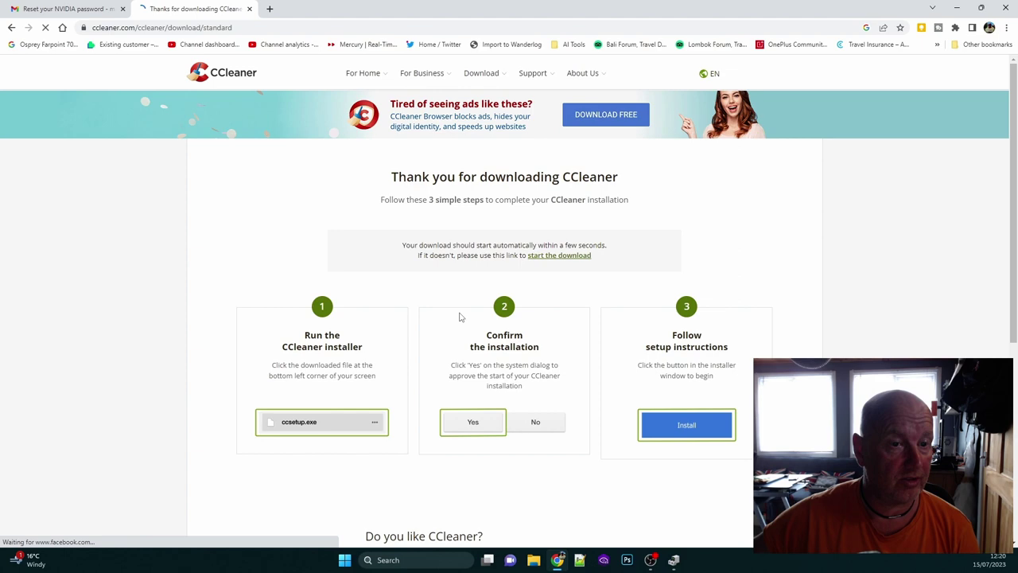
Save the ccsetup613.exe installer to the Desktop
{"action": "scroll", "coordinate": [166, 248], "scroll_direction": "down", "scroll_amount": 2}
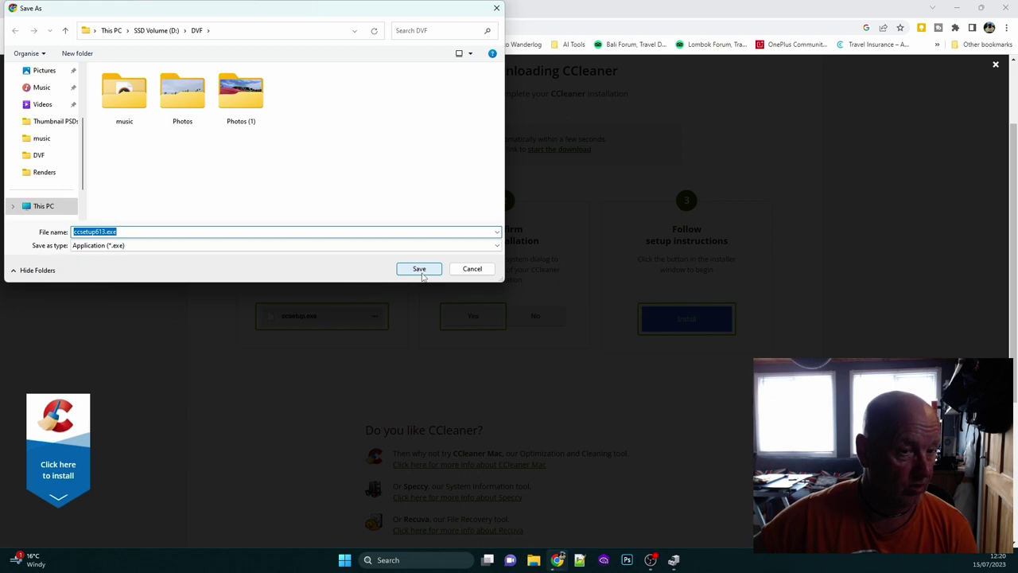
{"action": "left_click", "coordinate": [420, 270]}
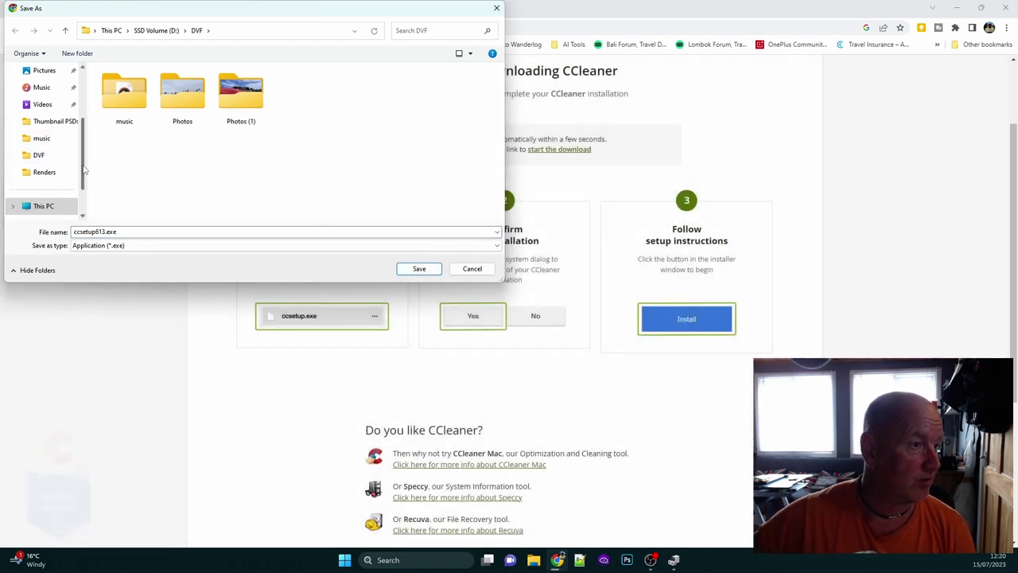
{"action": "left_click_drag", "start_coordinate": [81, 151], "coordinate": [83, 107]}
{"action": "left_click", "coordinate": [44, 139]}
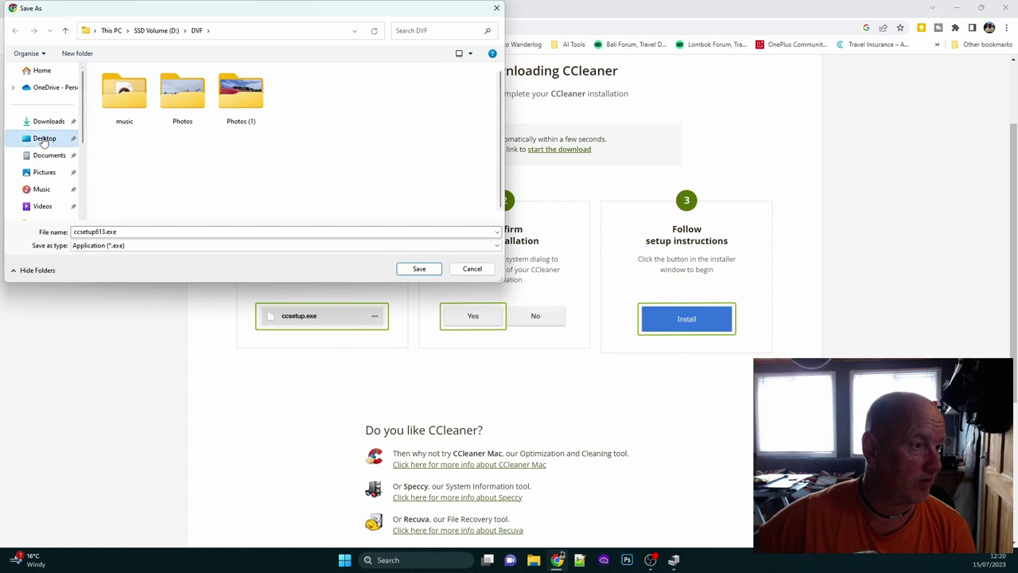
{"action": "left_click", "coordinate": [418, 269]}
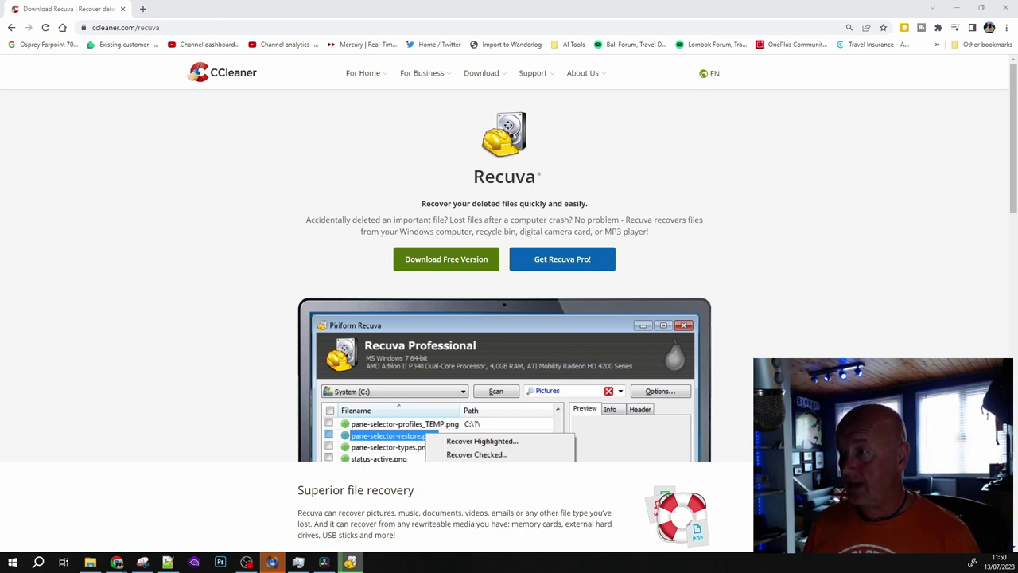
Move Recuva's scan window into view while it scans drive D for deleted DJI clips
{"action": "mouse_move", "coordinate": [1017, 119]}
{"action": "left_mouse_down"}
{"action": "mouse_move", "coordinate": [333, 135]}
{"action": "mouse_move", "coordinate": [337, 127]}
{"action": "left_mouse_up"}
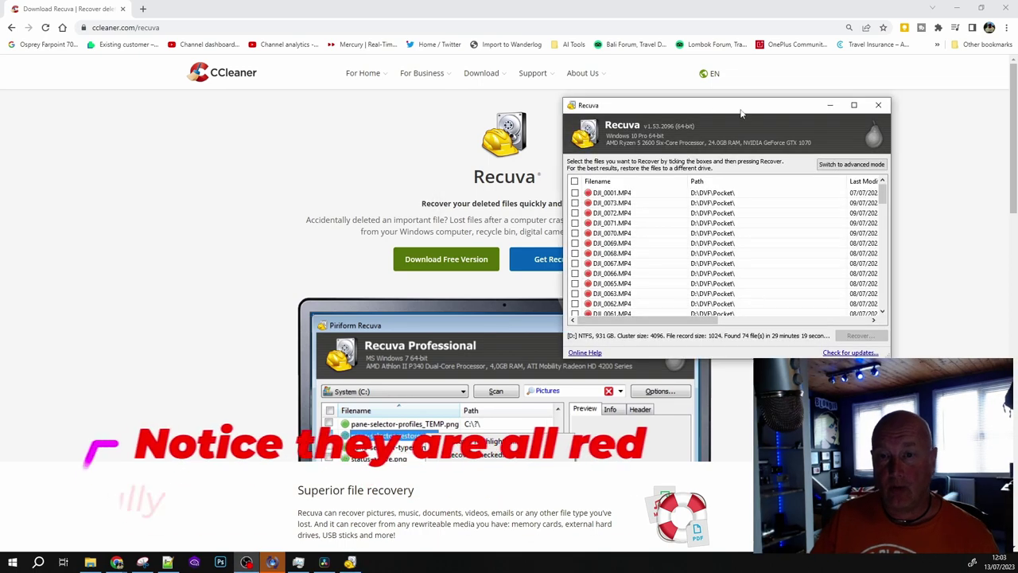
Tick the deleted DJI MP4 clips for recovery, leaving the three other numbered files unticked
{"action": "left_click_drag", "start_coordinate": [740, 111], "coordinate": [582, 97]}
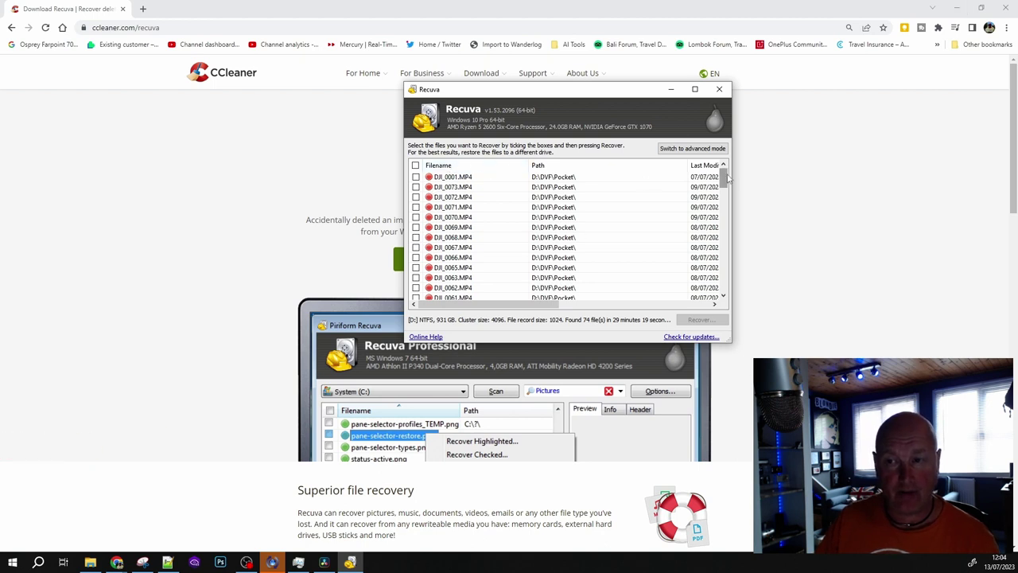
{"action": "left_click_drag", "start_coordinate": [723, 183], "coordinate": [723, 257]}
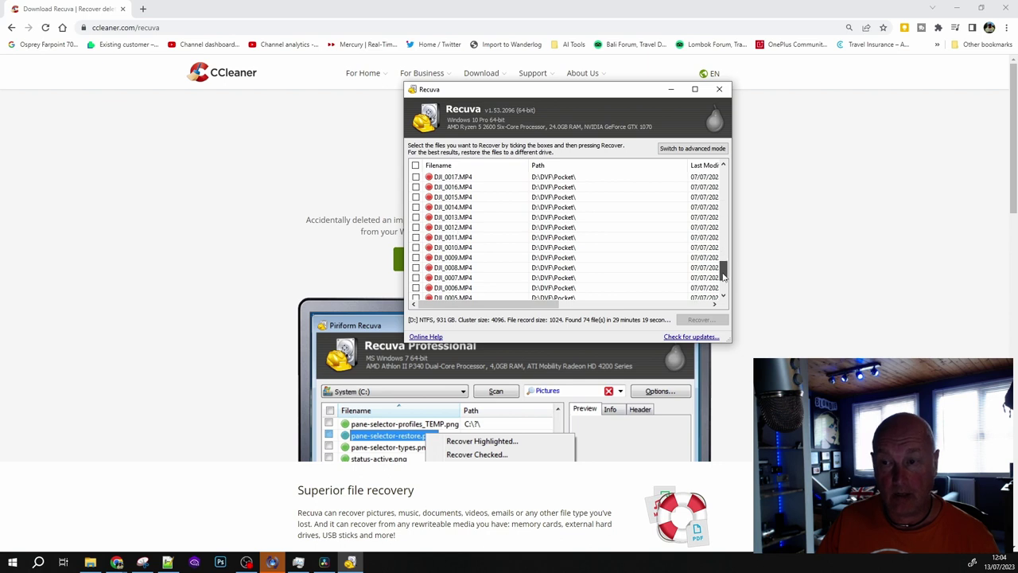
{"action": "left_click_drag", "start_coordinate": [723, 256], "coordinate": [728, 186]}
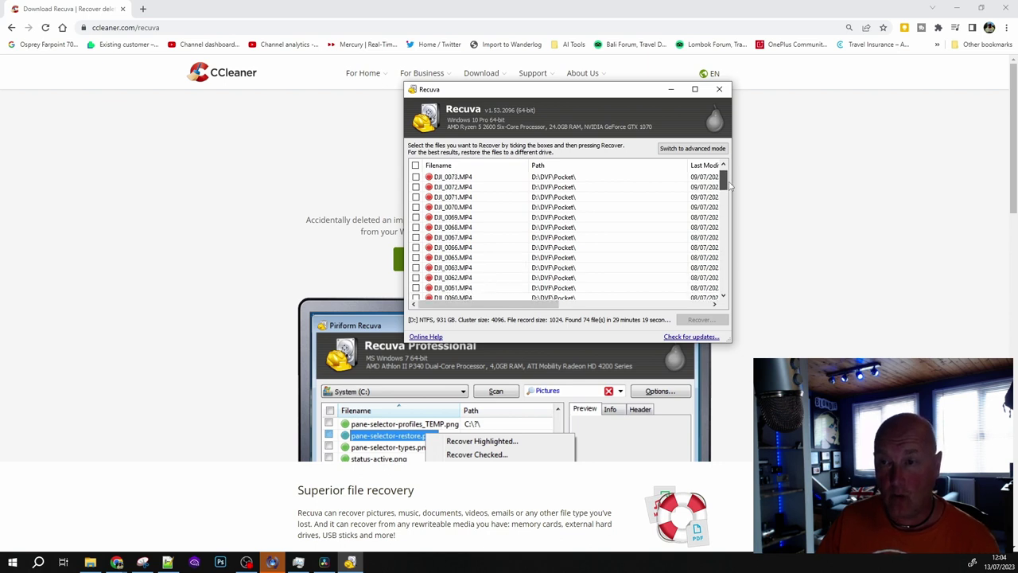
{"action": "left_click", "coordinate": [415, 166]}
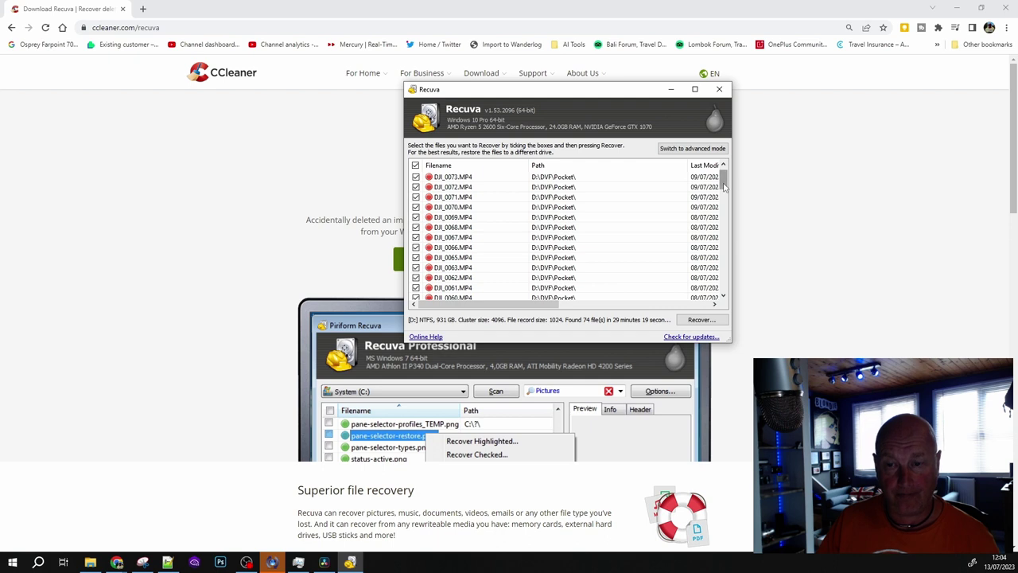
{"action": "left_click_drag", "start_coordinate": [724, 184], "coordinate": [724, 285]}
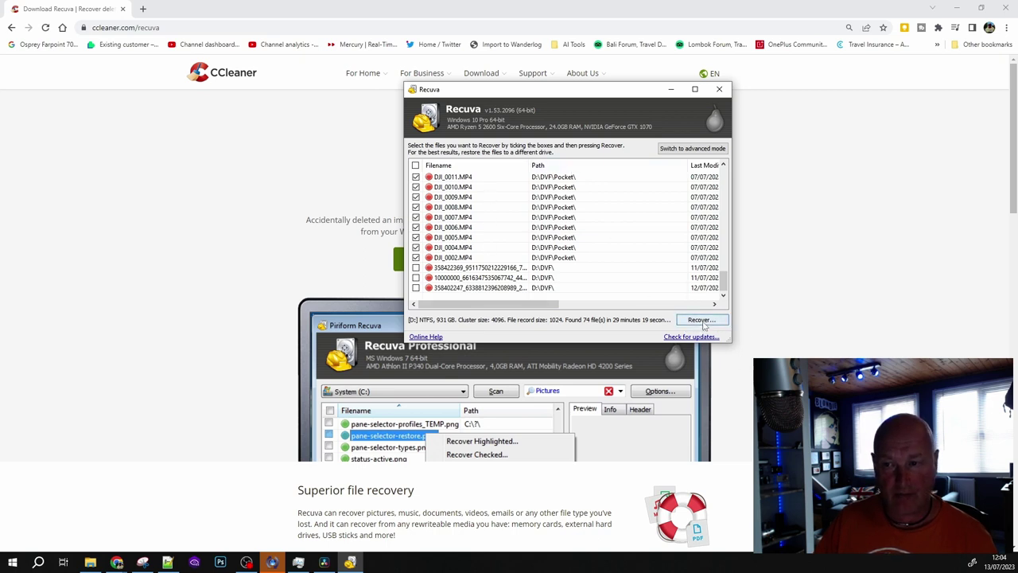
Try D:\DVF as the recovery destination and decline restoring onto the same drive
{"action": "left_click", "coordinate": [702, 320]}
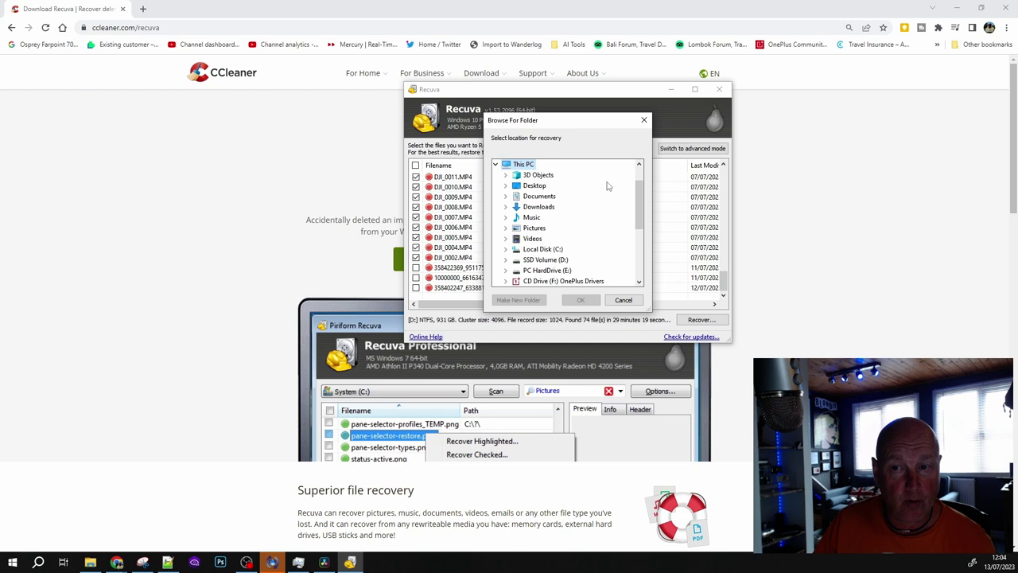
{"action": "left_click", "coordinate": [505, 259]}
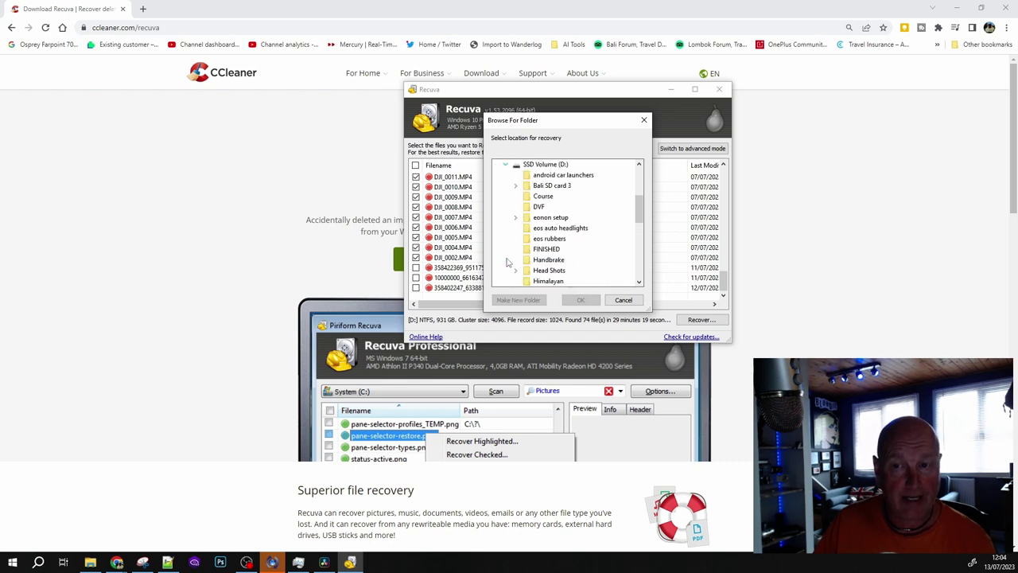
{"action": "left_click", "coordinate": [529, 208]}
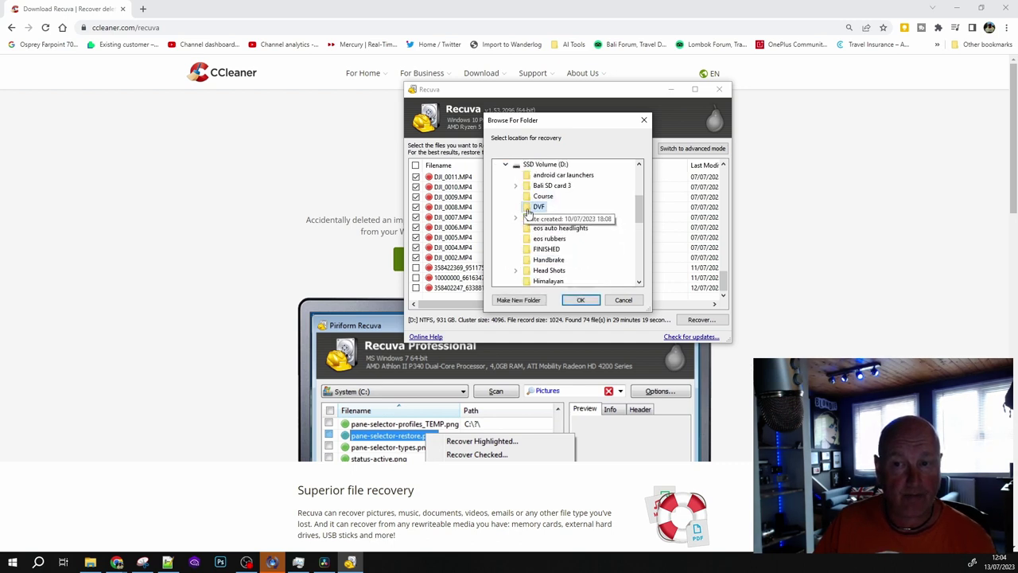
{"action": "left_click", "coordinate": [581, 302]}
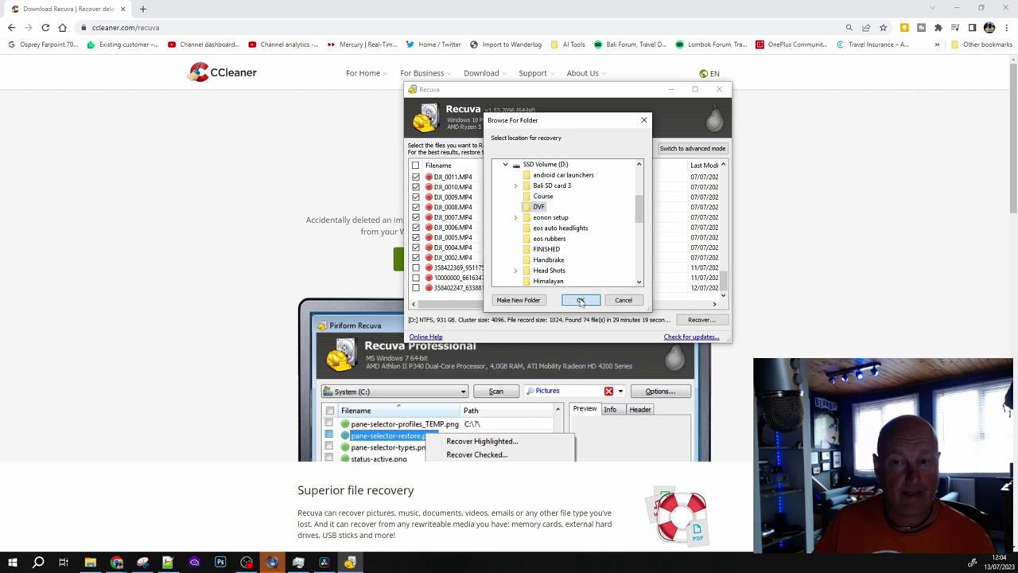
{"action": "left_click", "coordinate": [581, 300]}
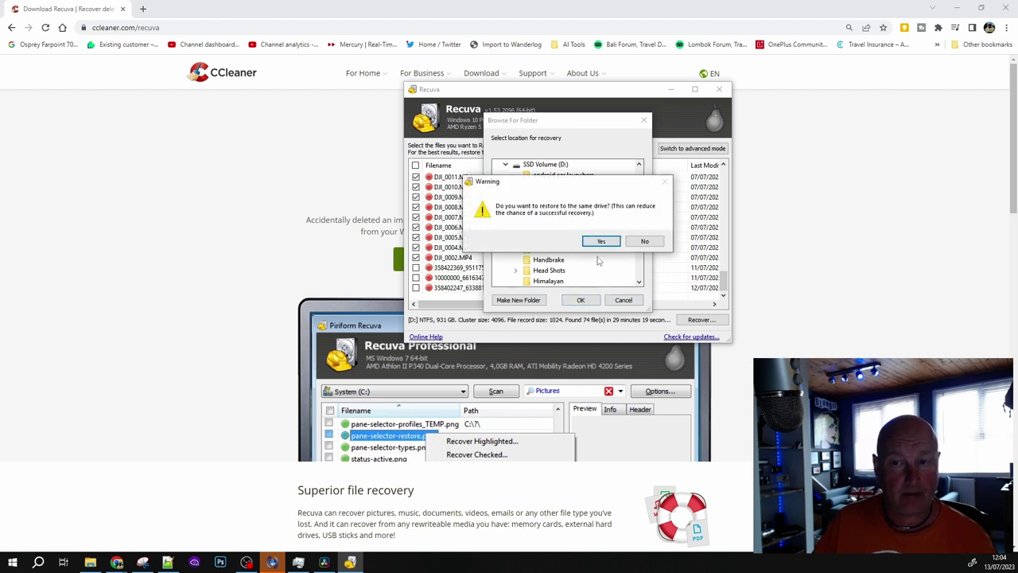
{"action": "left_click", "coordinate": [602, 242]}
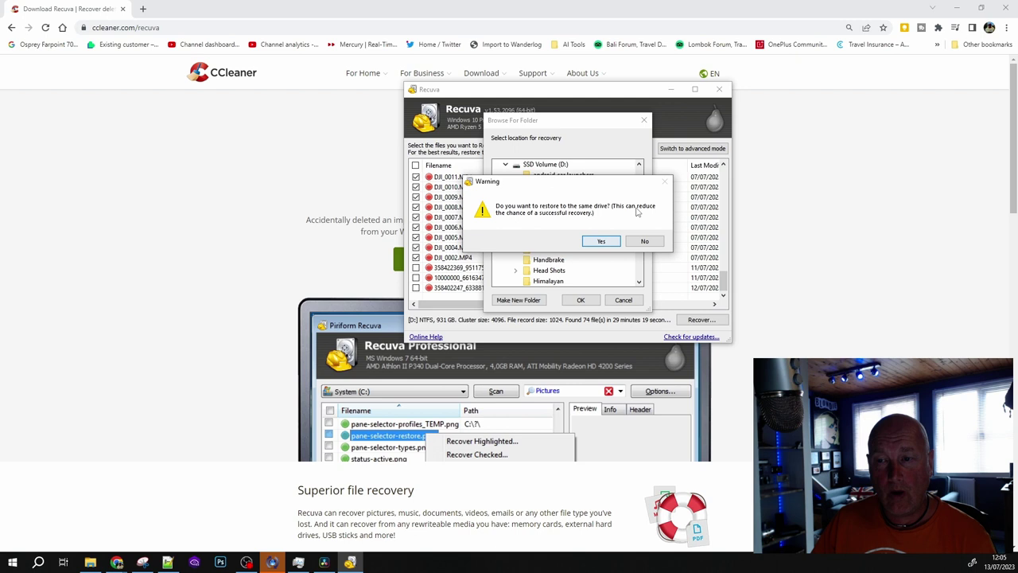
{"action": "left_click", "coordinate": [645, 241]}
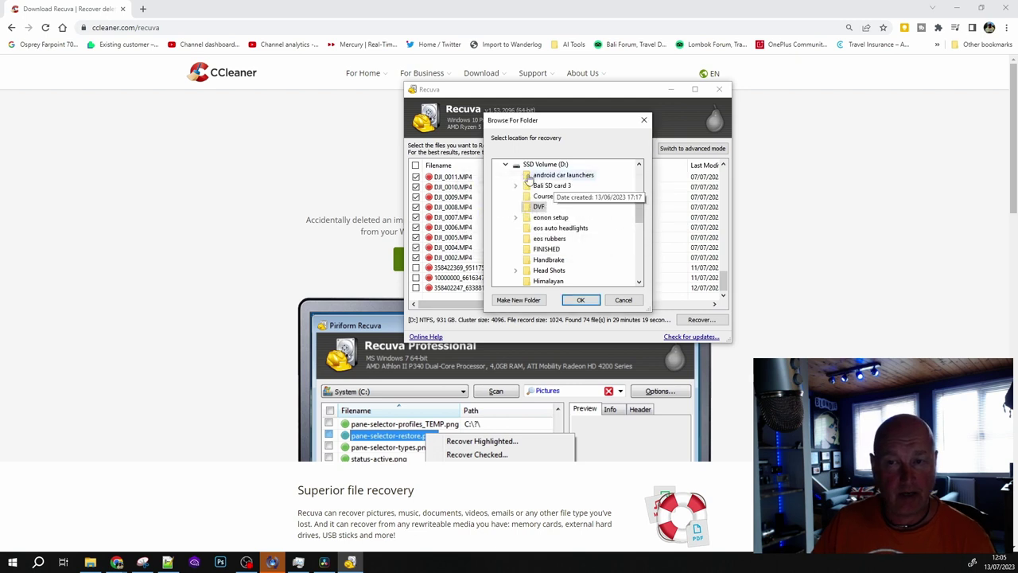
Create a 'recovered' folder on drive E and recover the ticked clips into it
{"action": "left_click", "coordinate": [506, 164]}
{"action": "double_click", "coordinate": [548, 175]}
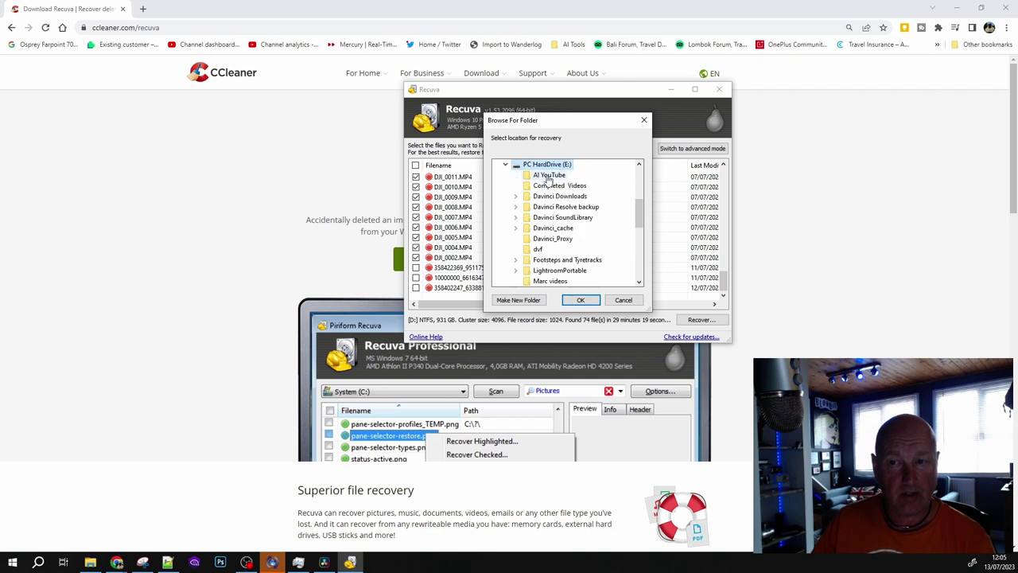
{"action": "left_click", "coordinate": [522, 301]}
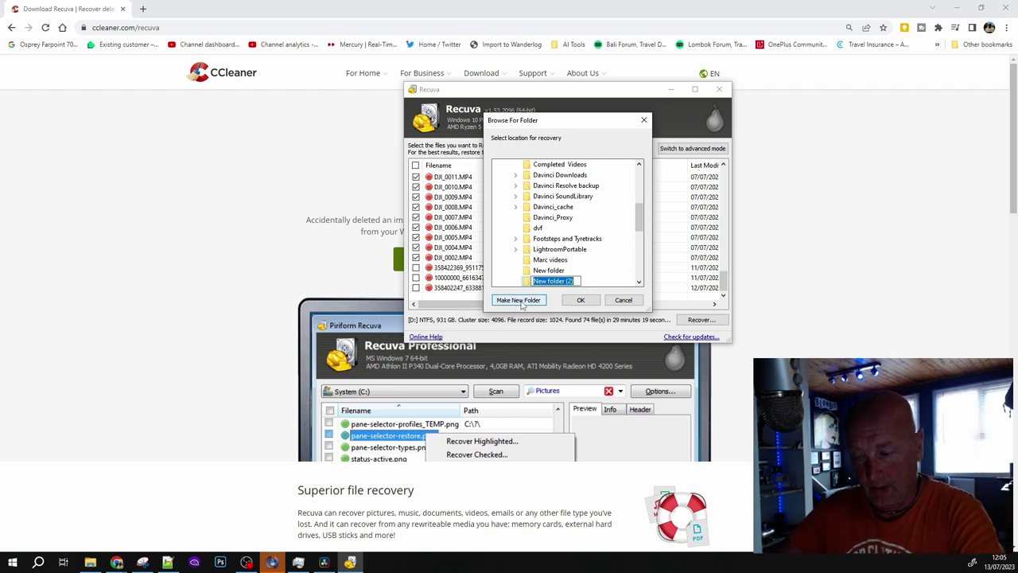
{"action": "type", "text": "reco"}
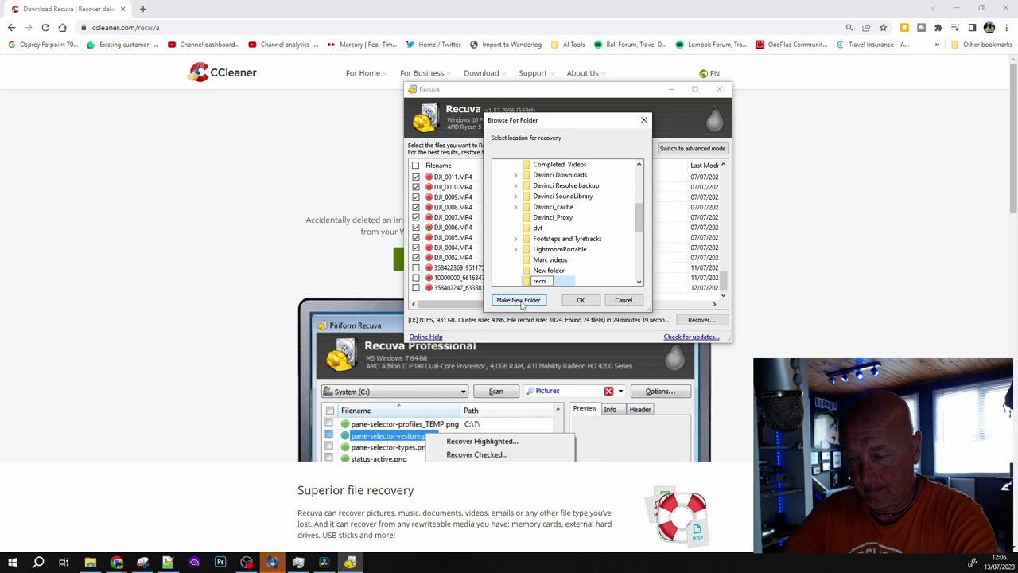
{"action": "type", "text": "ver"}
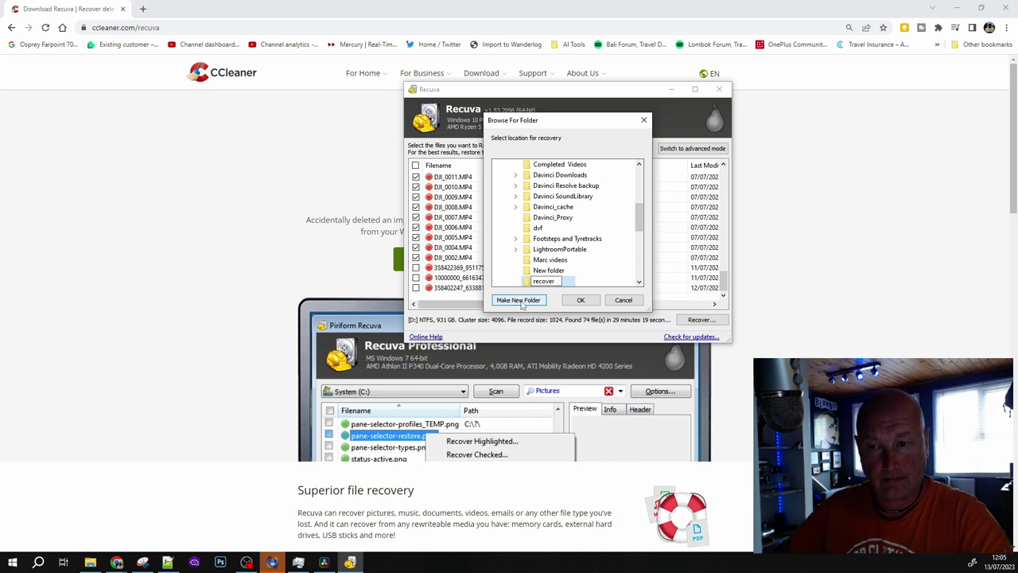
{"action": "type", "text": "ed"}
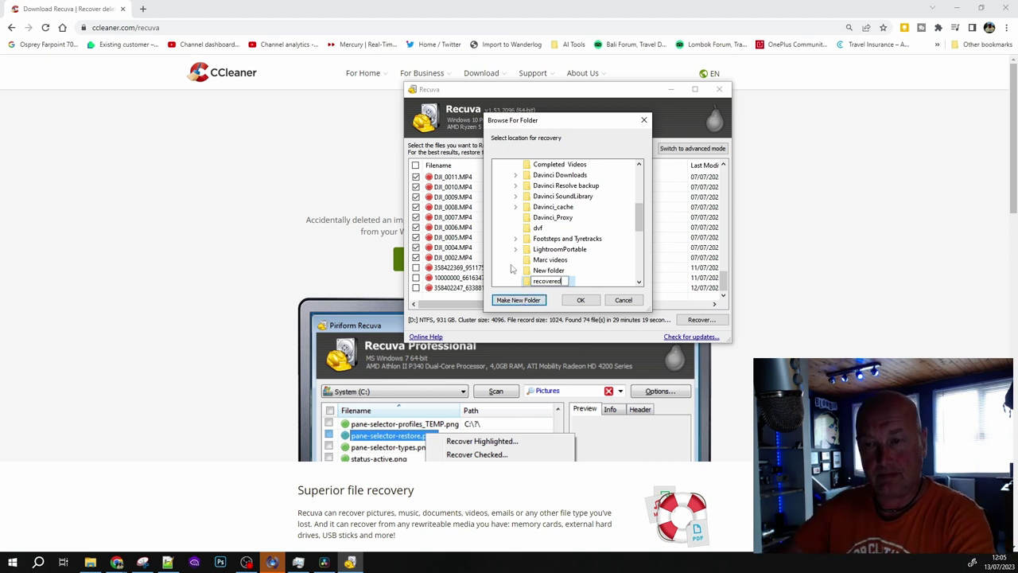
{"action": "key", "text": "Return"}
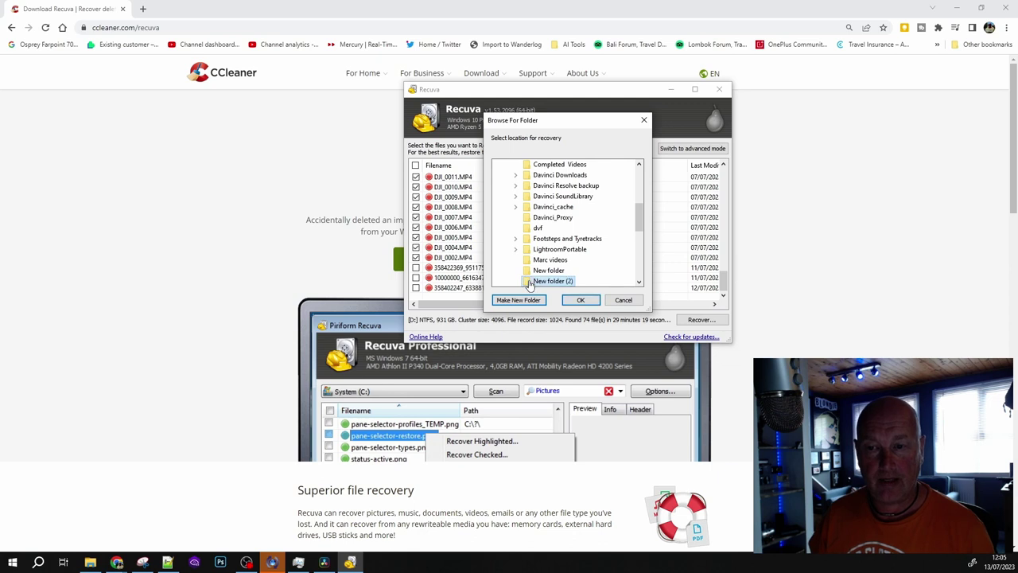
{"action": "left_click", "coordinate": [580, 301]}
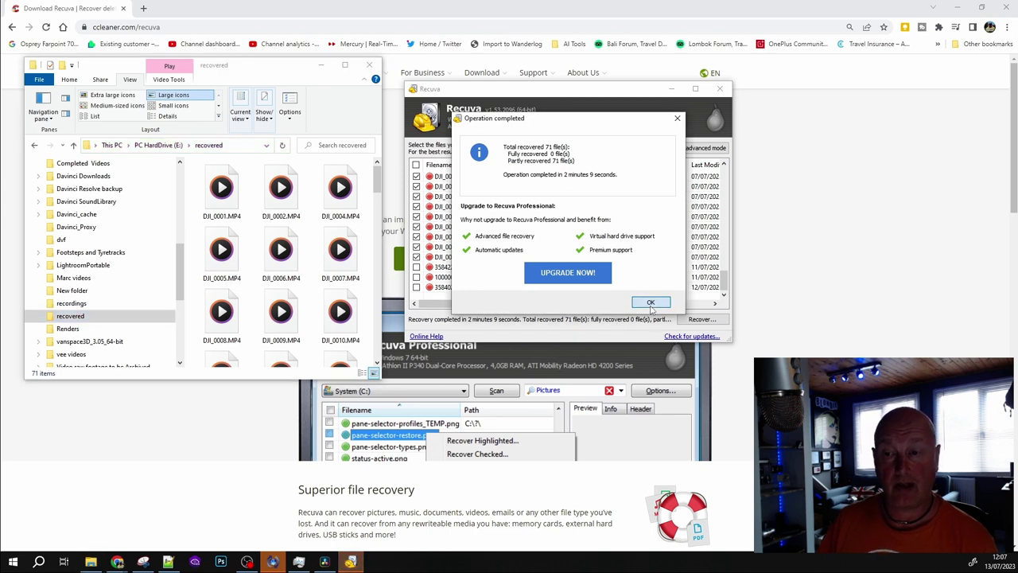
Dismiss the recovery summary, close Recuva, and open the recovered DJI_0001.MP4 clip
{"action": "left_click", "coordinate": [651, 303]}
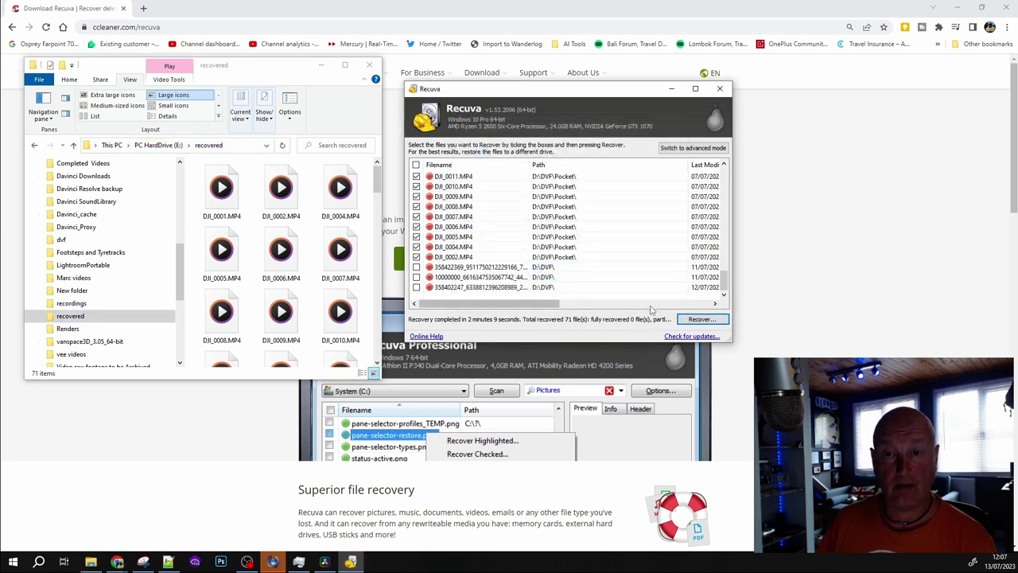
{"action": "left_click", "coordinate": [722, 92]}
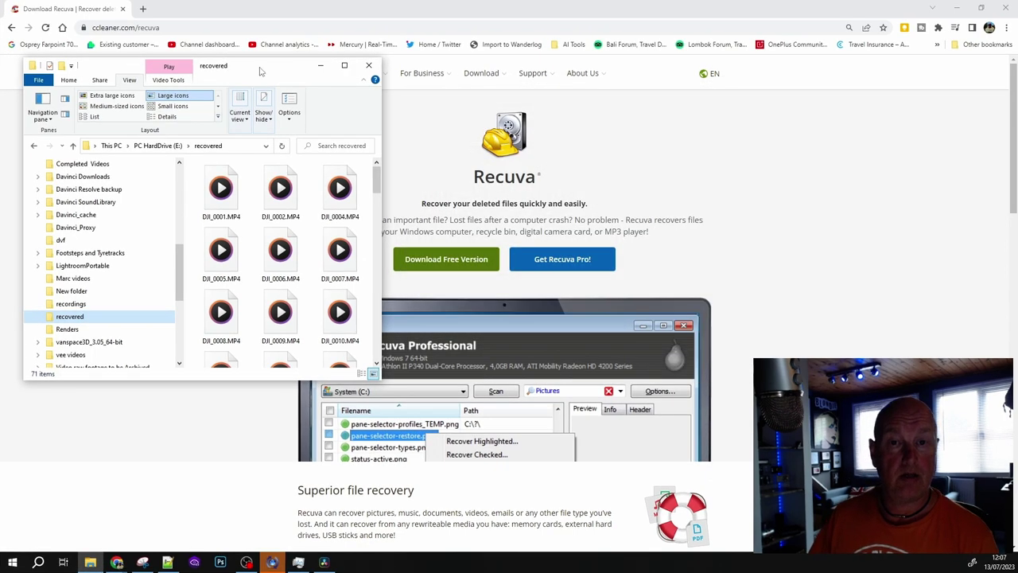
{"action": "left_click_drag", "start_coordinate": [260, 72], "coordinate": [599, 54]}
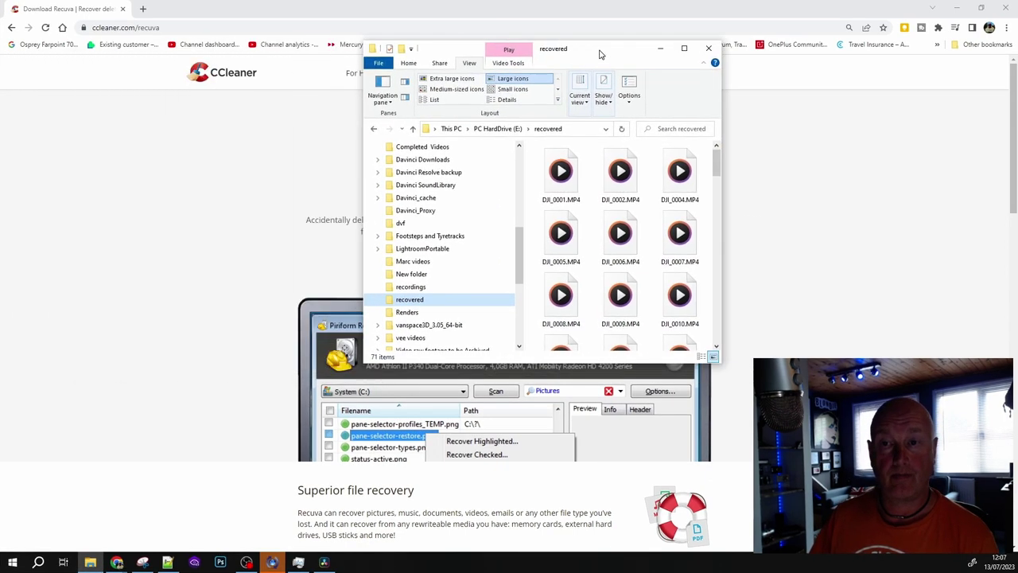
{"action": "left_click", "coordinate": [558, 176]}
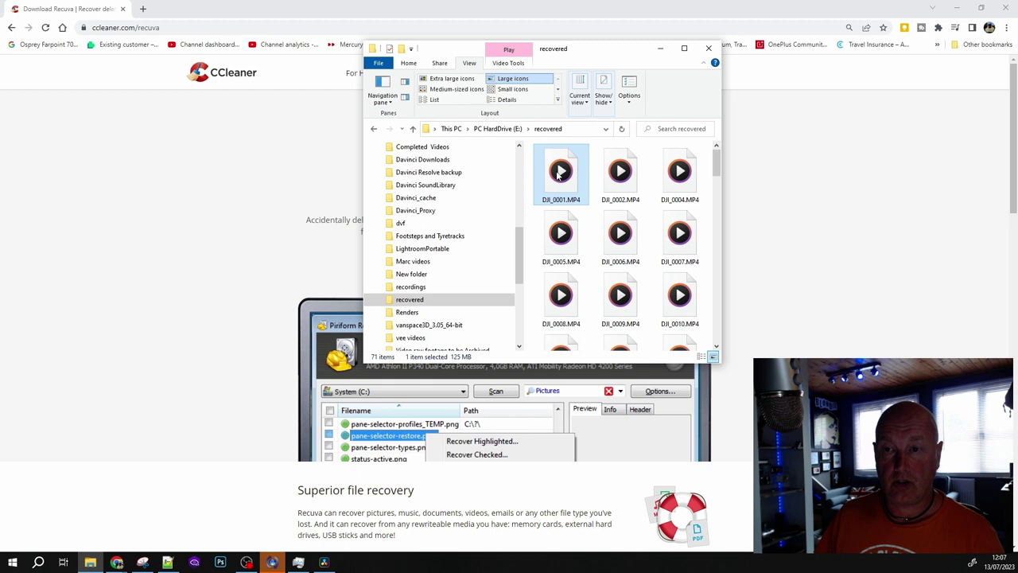
{"action": "double_click", "coordinate": [558, 176]}
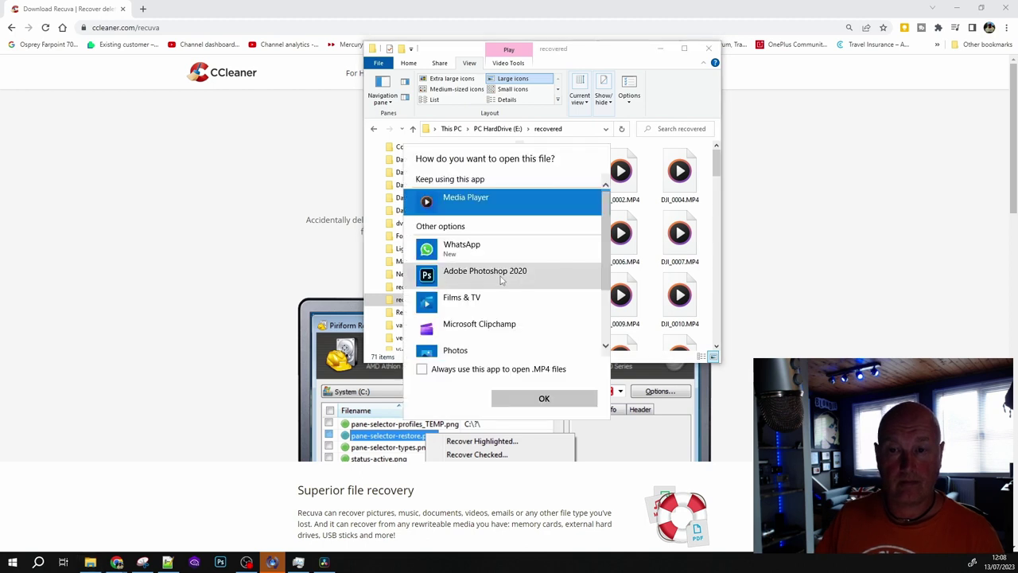
Play DJI_0001 in Films & TV, dismiss its can't-play error, and close the player
{"action": "left_click", "coordinate": [451, 301]}
{"action": "left_click", "coordinate": [545, 399]}
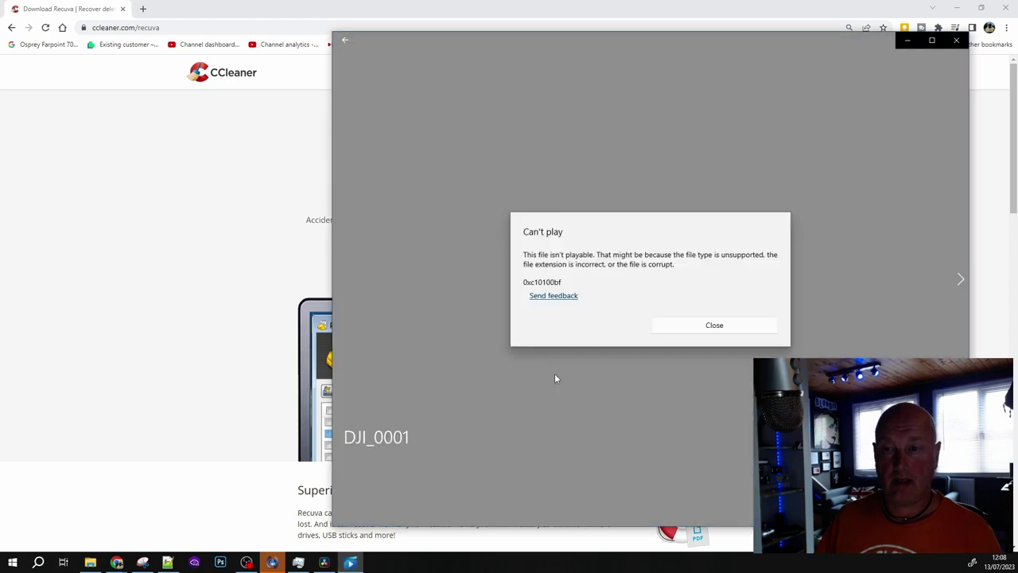
{"action": "left_click", "coordinate": [713, 333]}
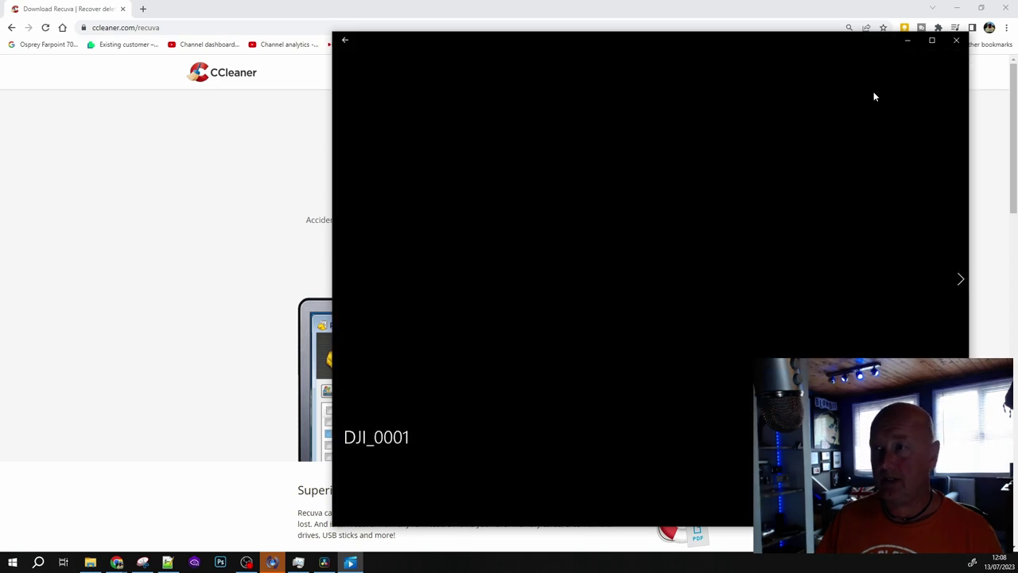
{"action": "left_click", "coordinate": [958, 41]}
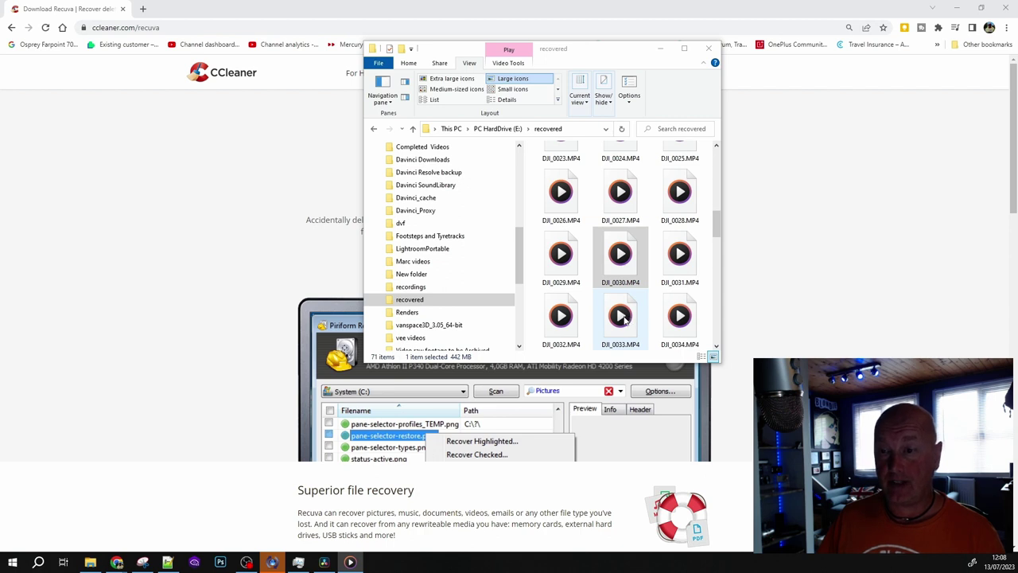
{"action": "left_click", "coordinate": [623, 317]}
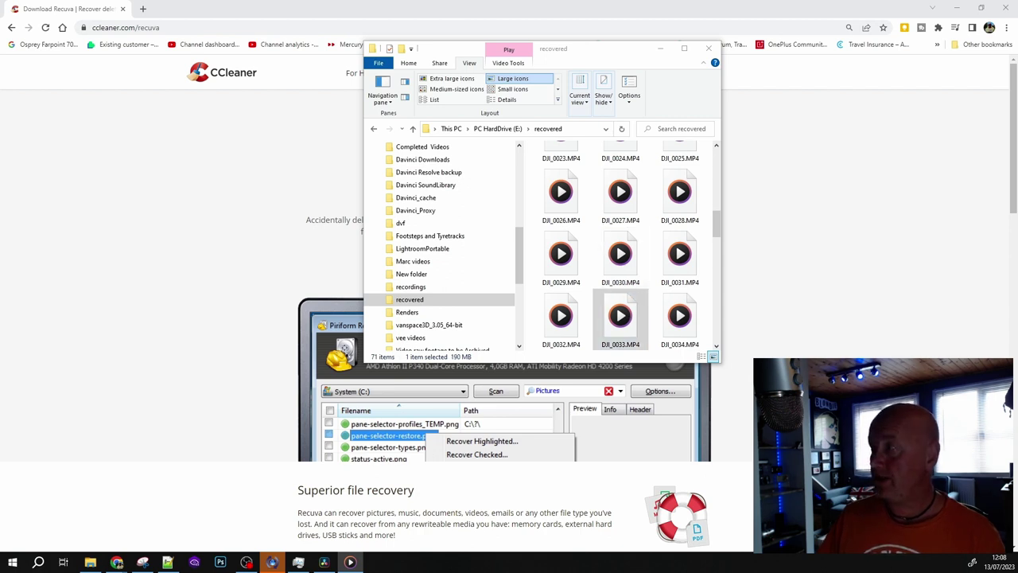
{"action": "right_click", "coordinate": [618, 326]}
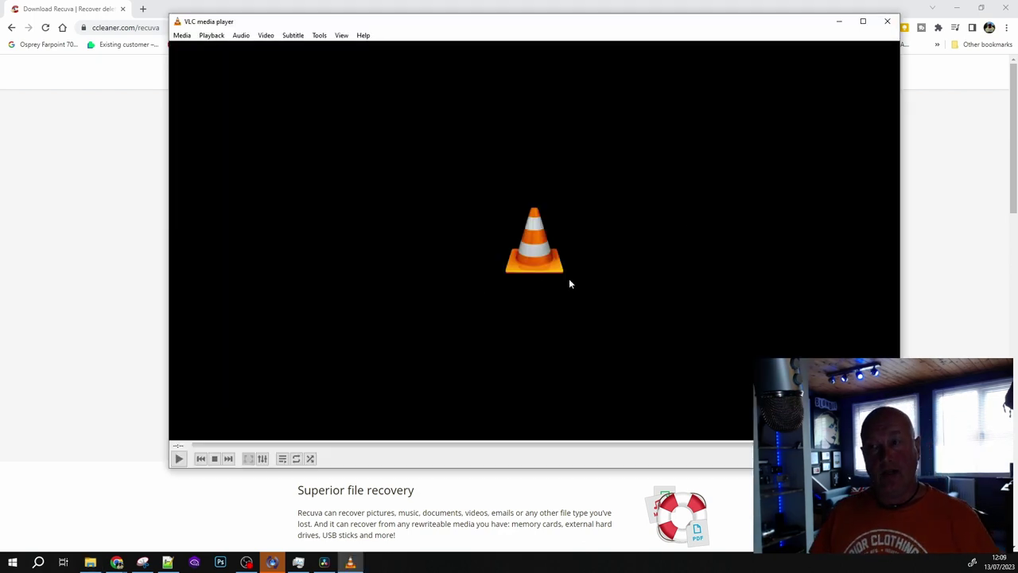
{"action": "left_click", "coordinate": [886, 21]}
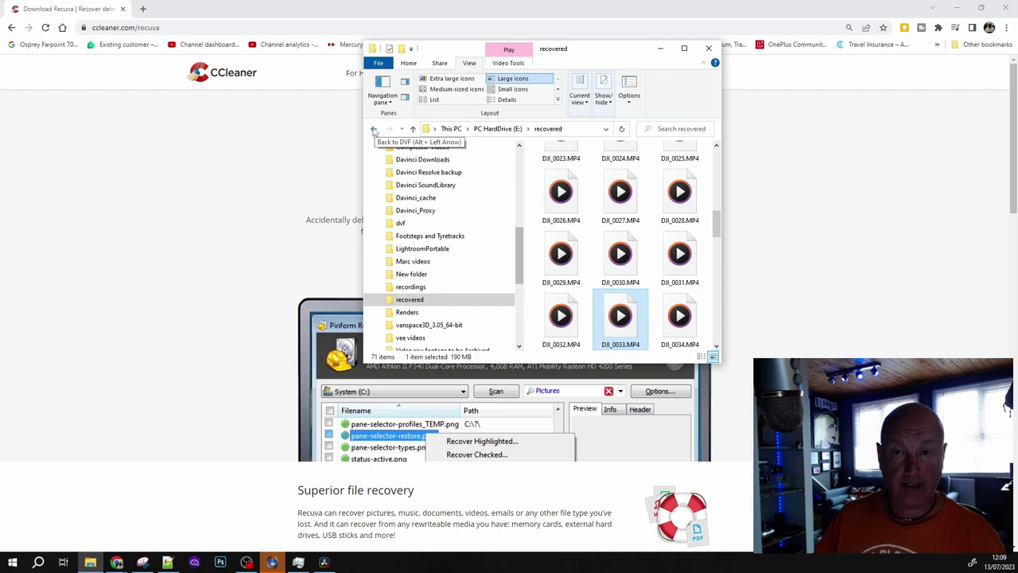
Close File Explorer and the browser, and move the Recuva wizard up and left
{"action": "left_click", "coordinate": [707, 50]}
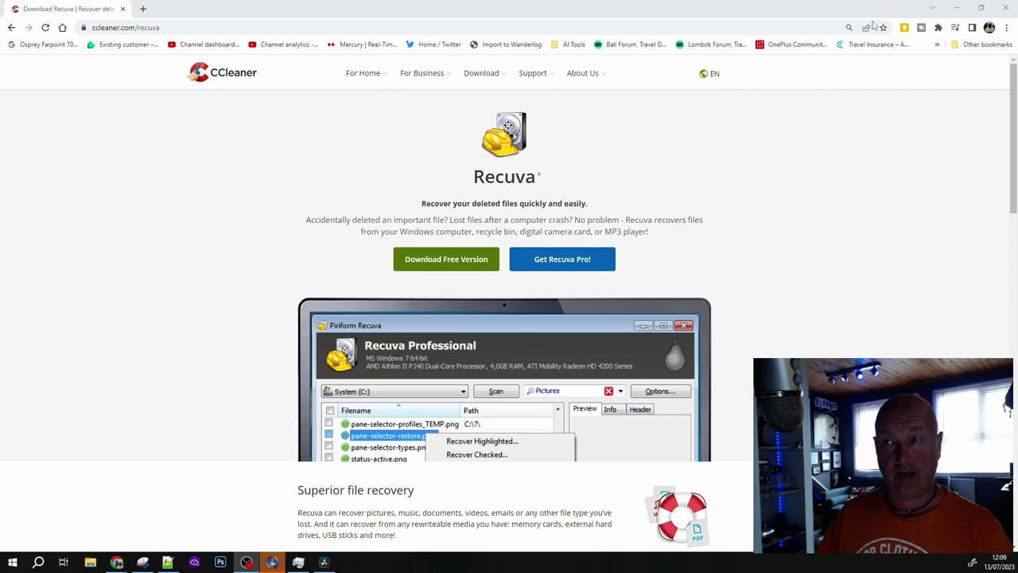
{"action": "left_click", "coordinate": [1012, 6]}
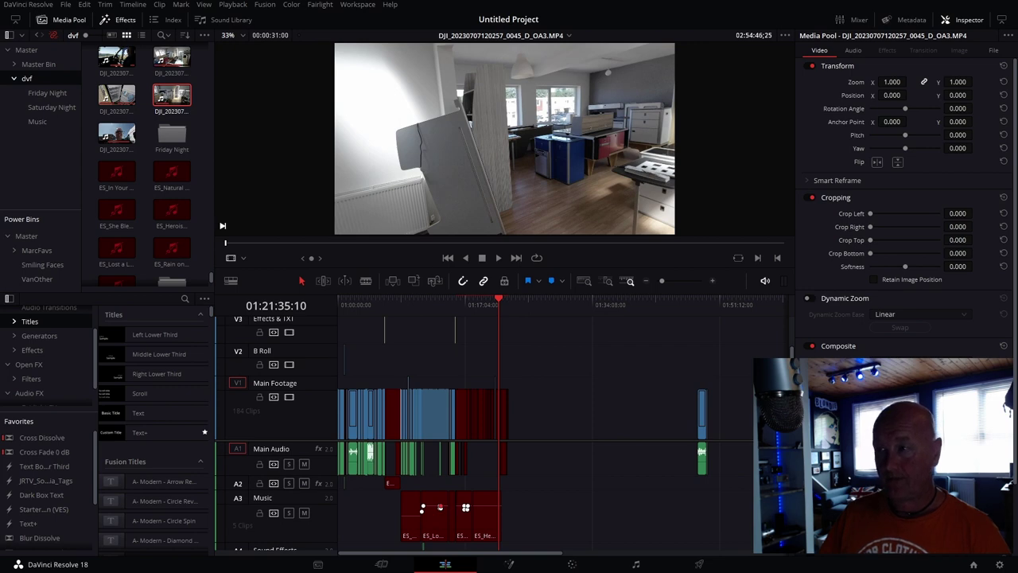
{"action": "left_click_drag", "start_coordinate": [570, 96], "coordinate": [392, 65]}
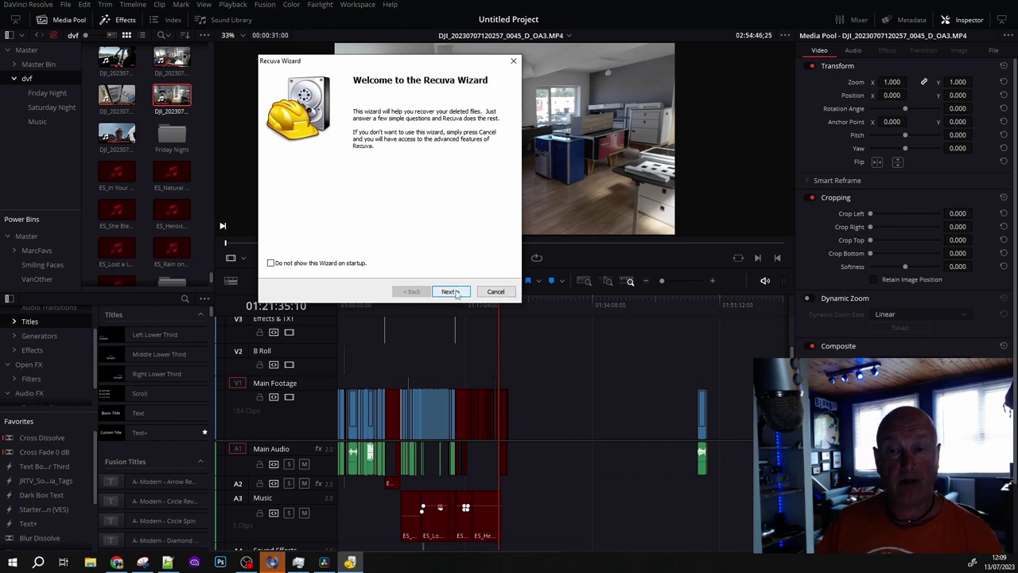
Advance the wizard keeping All Files, choose 'In a specific location', and open the folder browser
{"action": "left_click", "coordinate": [457, 293]}
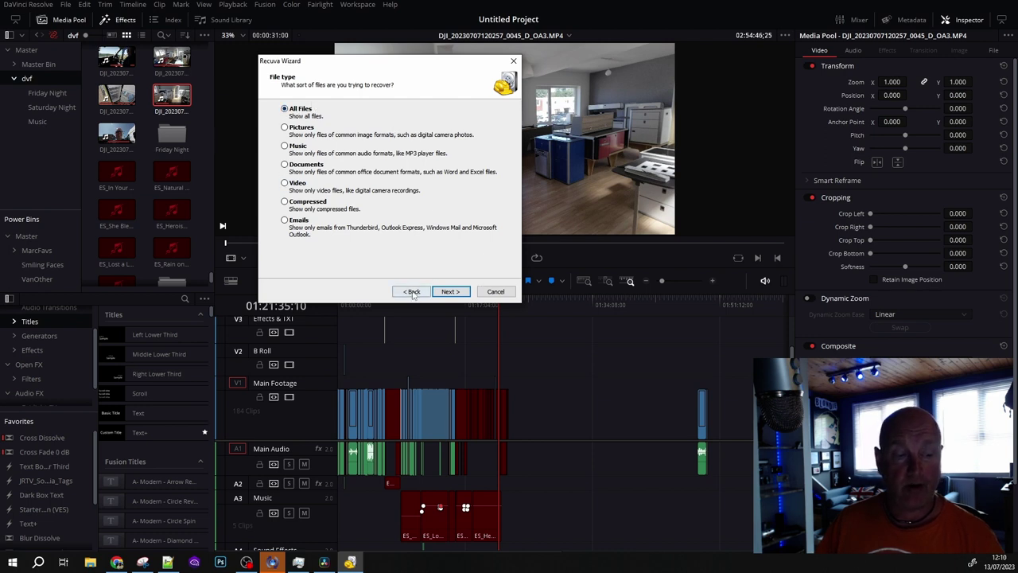
{"action": "left_click", "coordinate": [451, 292]}
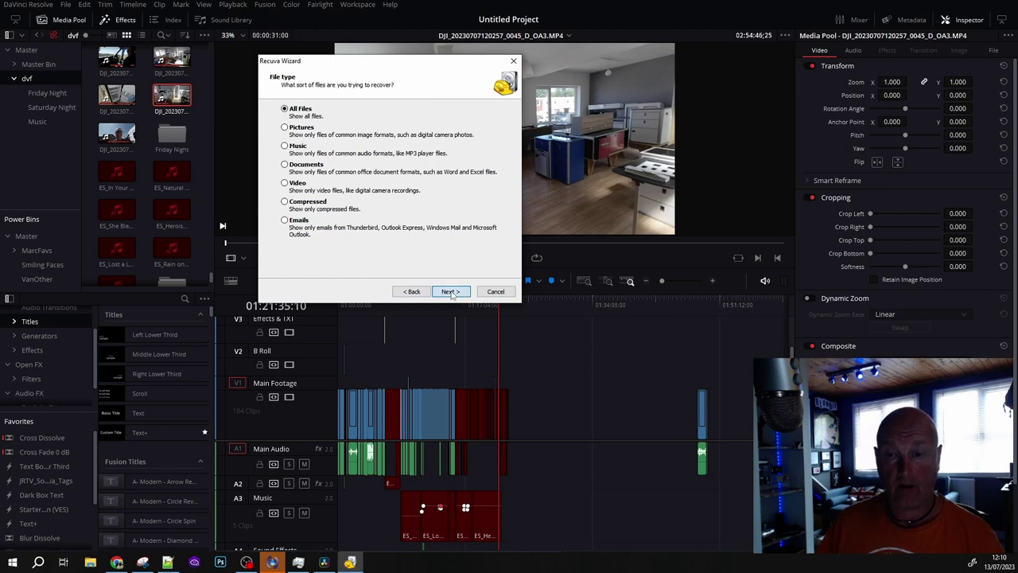
{"action": "left_click", "coordinate": [451, 292]}
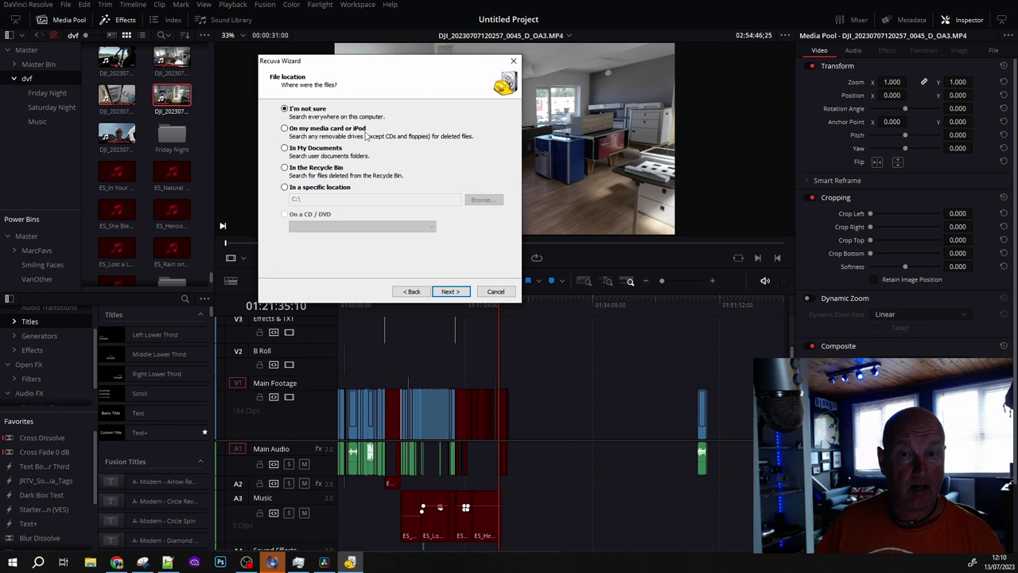
{"action": "left_click", "coordinate": [285, 188]}
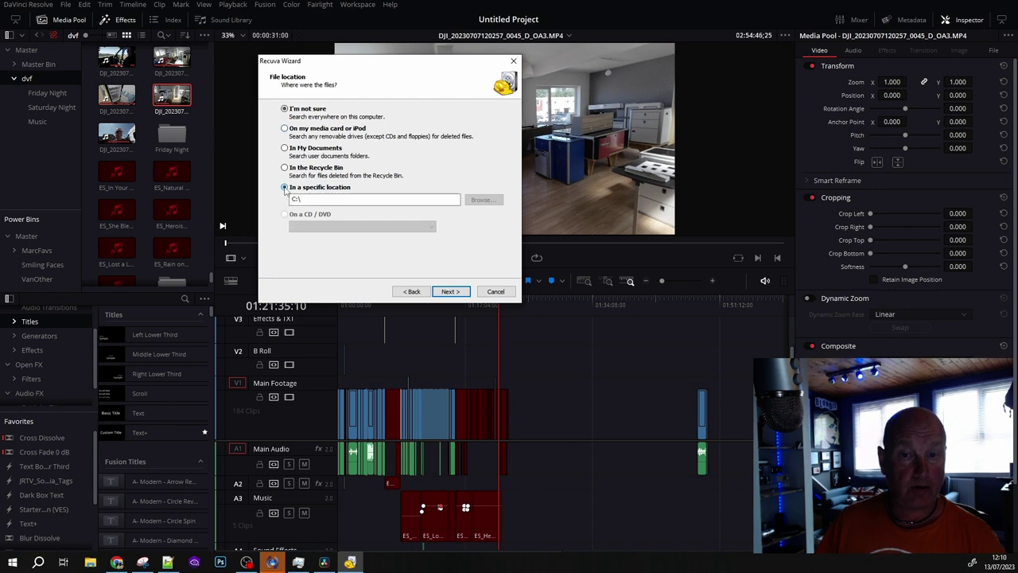
{"action": "left_click", "coordinate": [485, 202]}
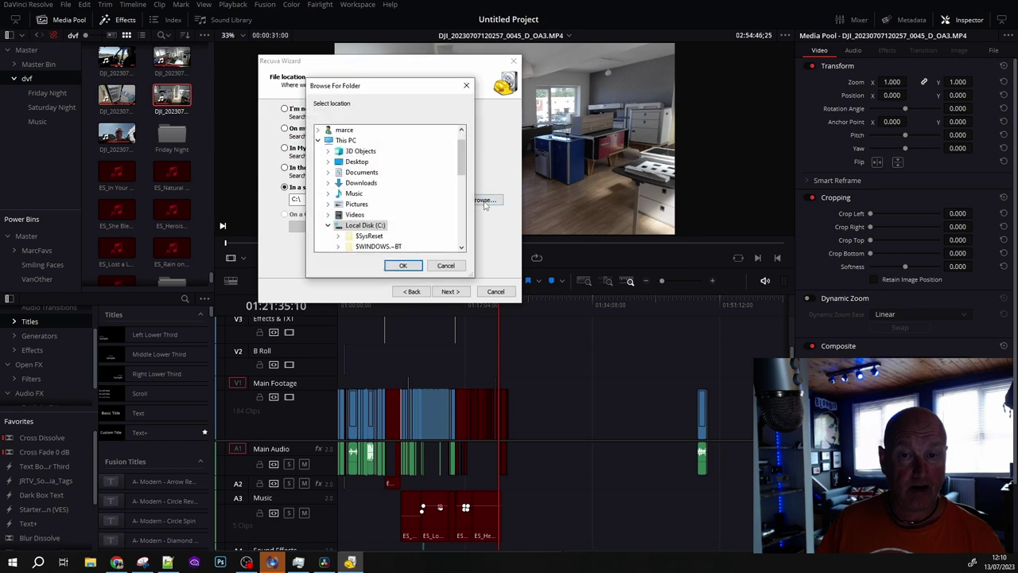
Collapse Local Disk (C:) and try USB Drive (G:), dismissing its no-disk error
{"action": "left_click", "coordinate": [328, 227]}
{"action": "scroll", "coordinate": [459, 187], "scroll_direction": "down", "scroll_amount": 1}
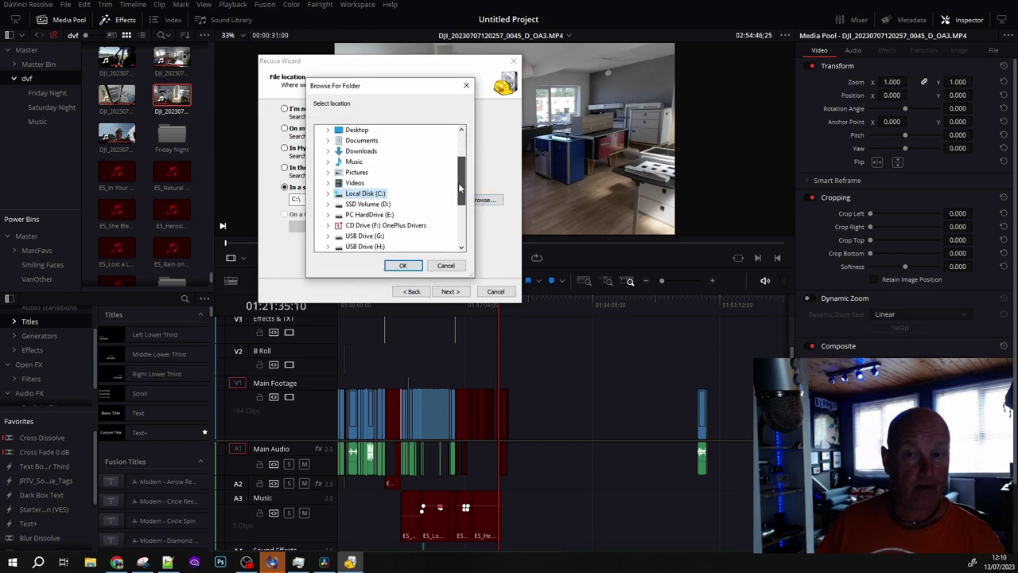
{"action": "scroll", "coordinate": [459, 187], "scroll_direction": "down", "scroll_amount": 1}
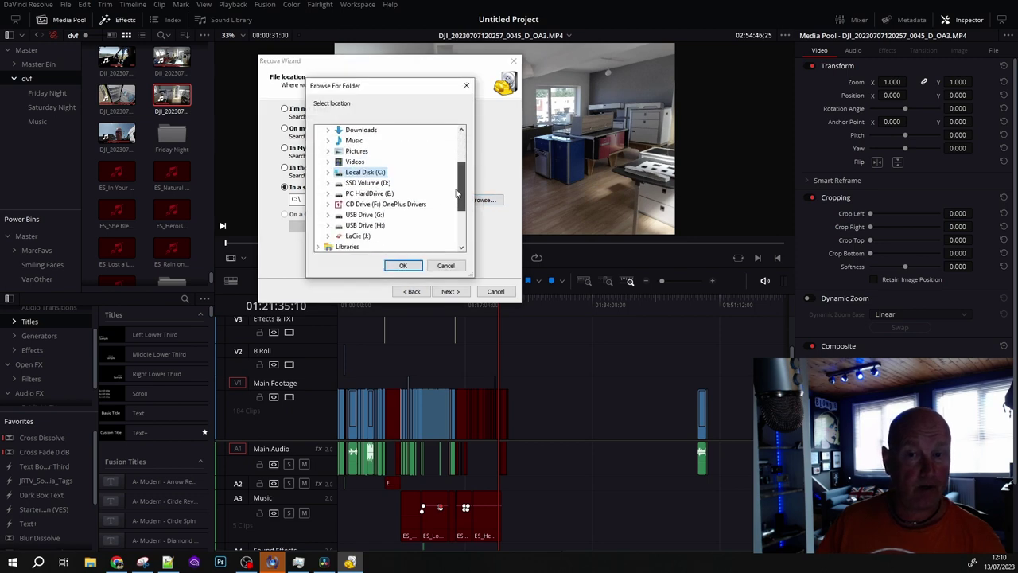
{"action": "left_click", "coordinate": [328, 217]}
{"action": "left_click", "coordinate": [573, 298]}
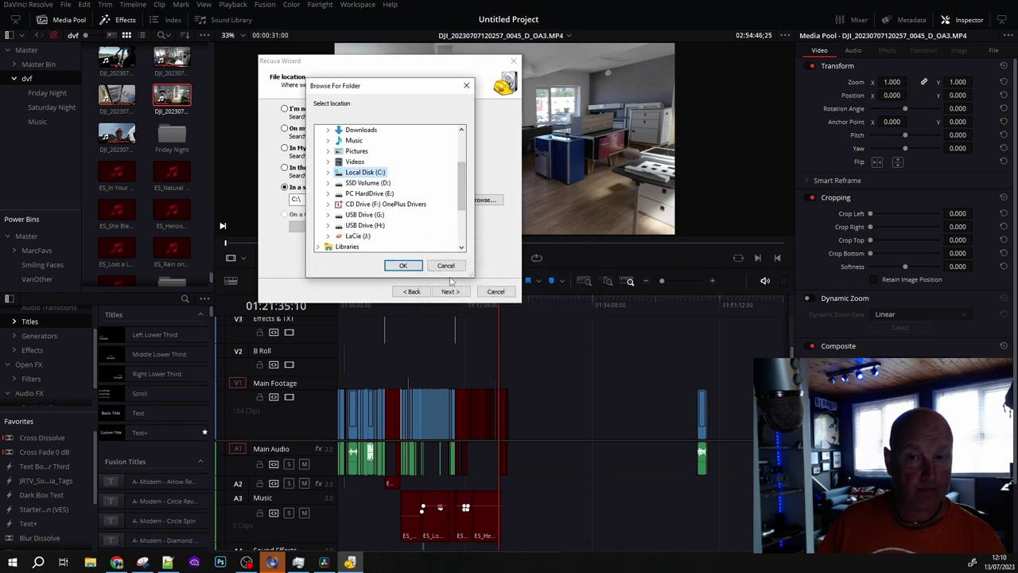
Expand and select USB Drive (H:) as the search location, then bring up File Explorer
{"action": "left_click", "coordinate": [327, 225]}
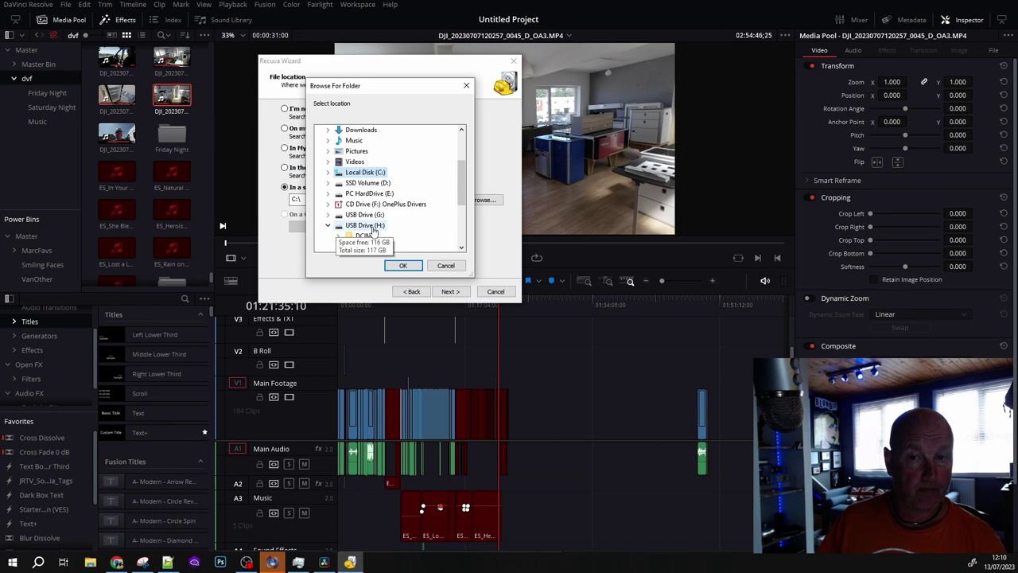
{"action": "left_click", "coordinate": [362, 226]}
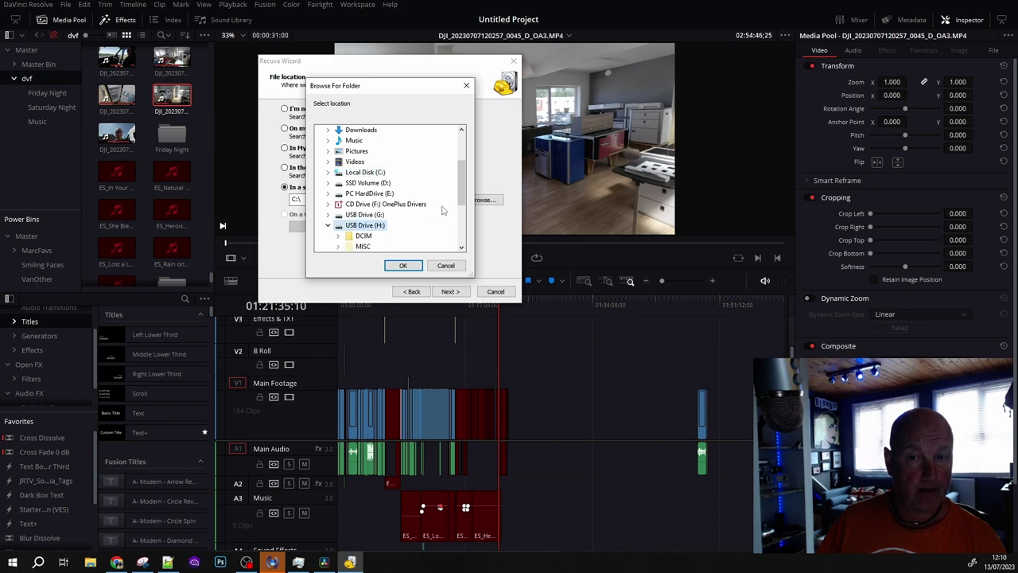
{"action": "left_click_drag", "start_coordinate": [463, 197], "coordinate": [462, 214]}
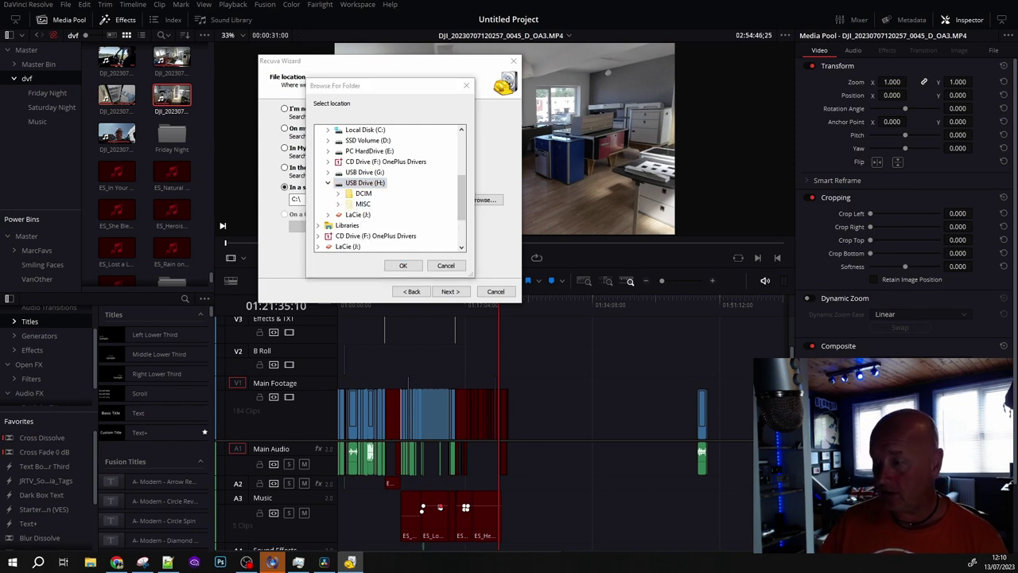
{"action": "key", "text": "super+e"}
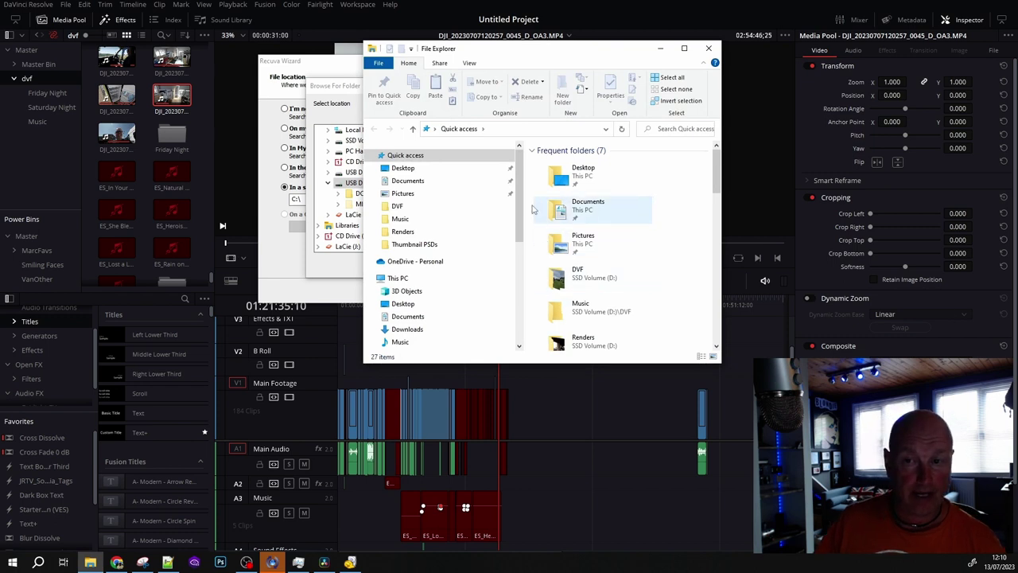
Browse the 73 JPG and LRF files in H:\DCIM\100MEDIA, then close File Explorer
{"action": "scroll", "coordinate": [507, 269], "scroll_direction": "down", "scroll_amount": 2}
{"action": "scroll", "coordinate": [507, 269], "scroll_direction": "down", "scroll_amount": 2}
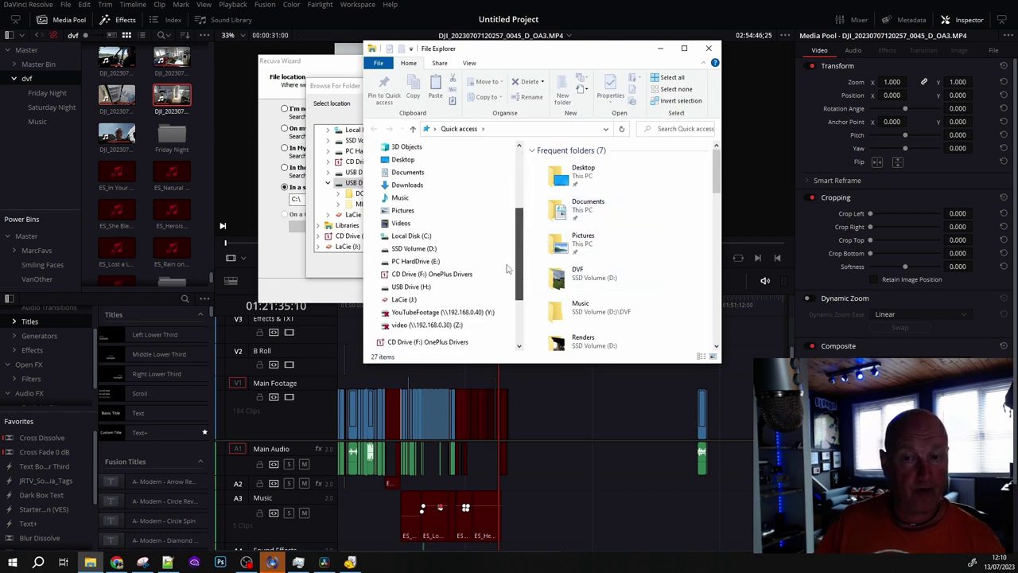
{"action": "left_click", "coordinate": [405, 288]}
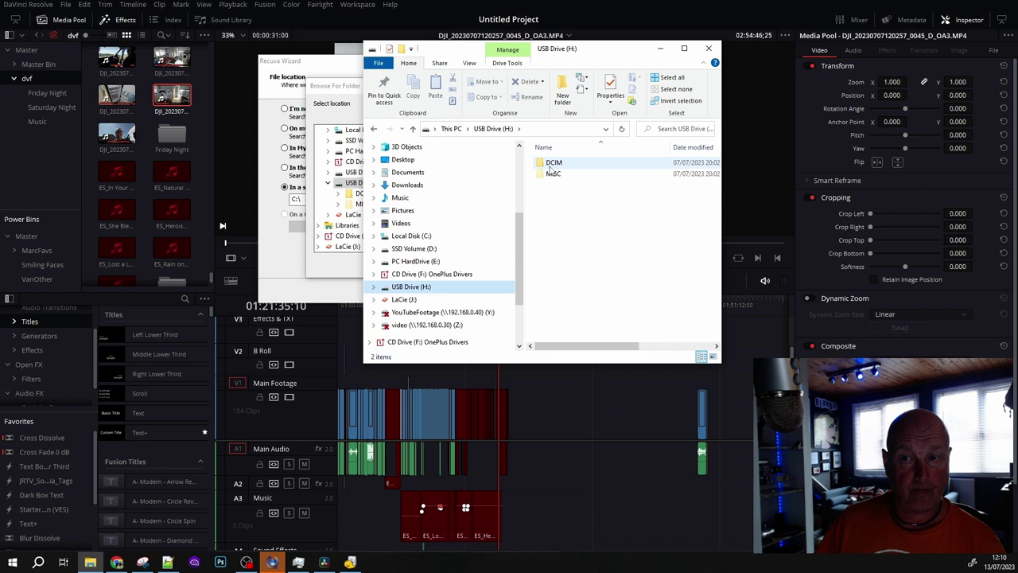
{"action": "double_click", "coordinate": [555, 164]}
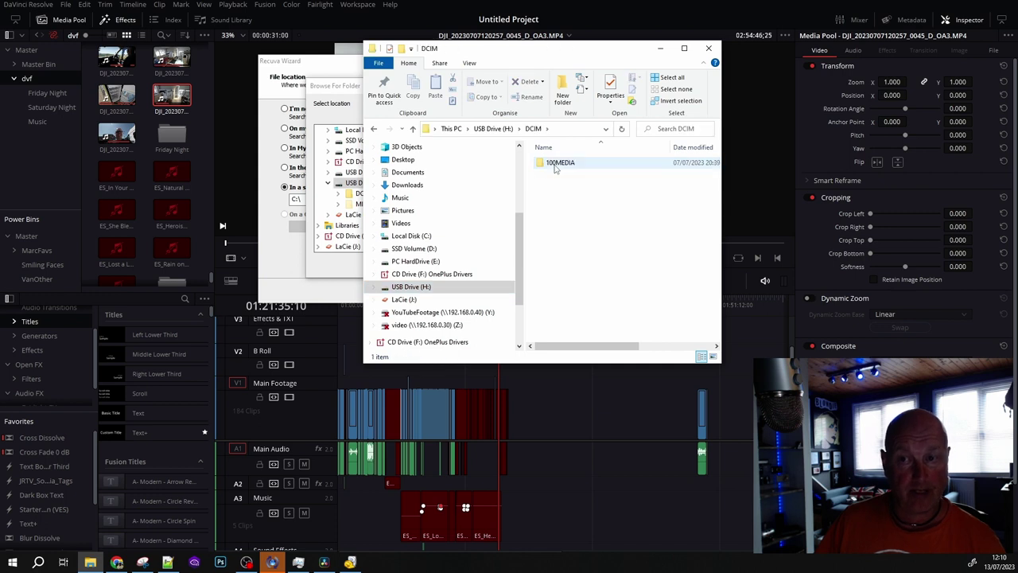
{"action": "double_click", "coordinate": [557, 163]}
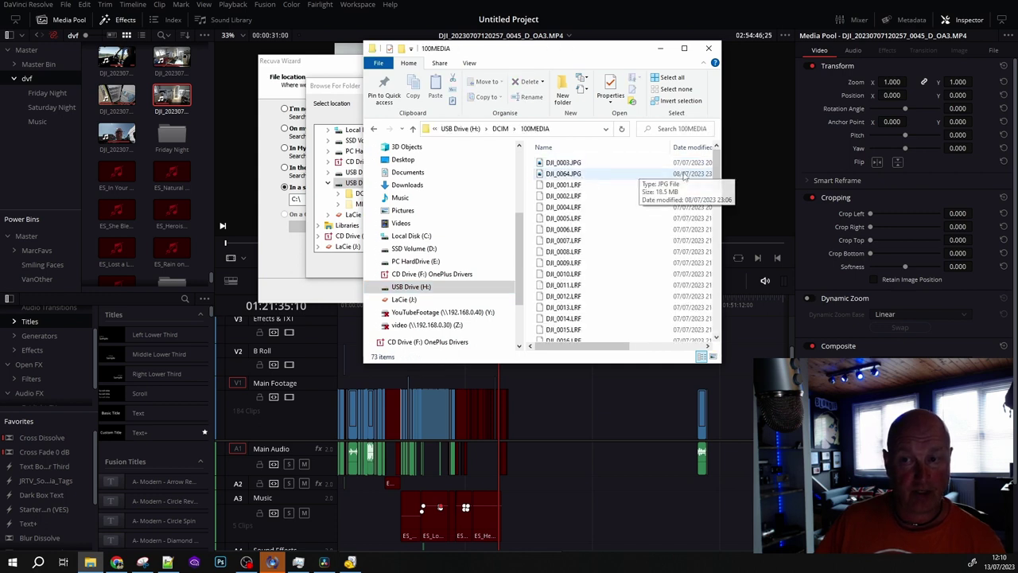
{"action": "left_click_drag", "start_coordinate": [719, 164], "coordinate": [695, 308]}
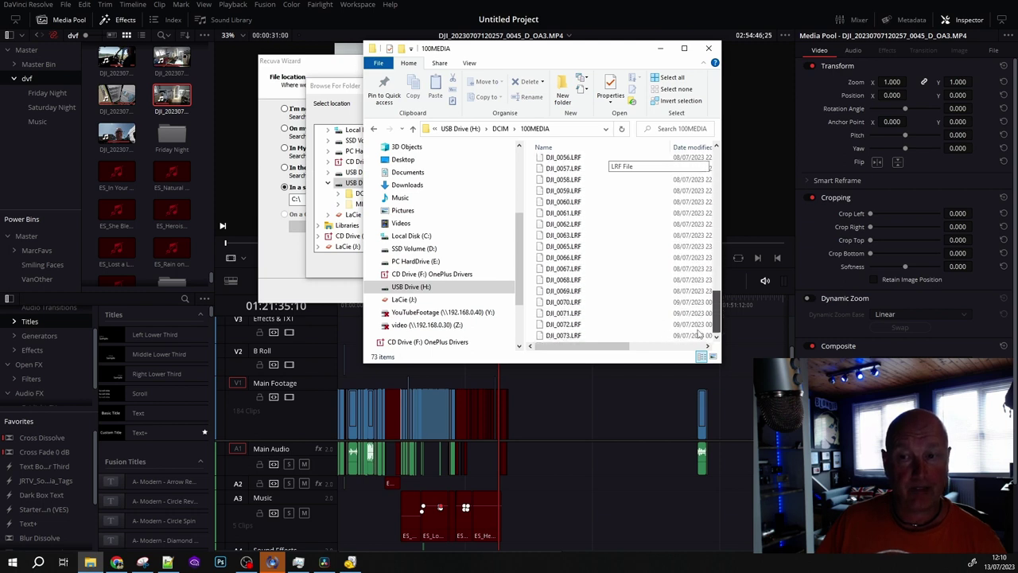
{"action": "left_click_drag", "start_coordinate": [711, 318], "coordinate": [709, 156]}
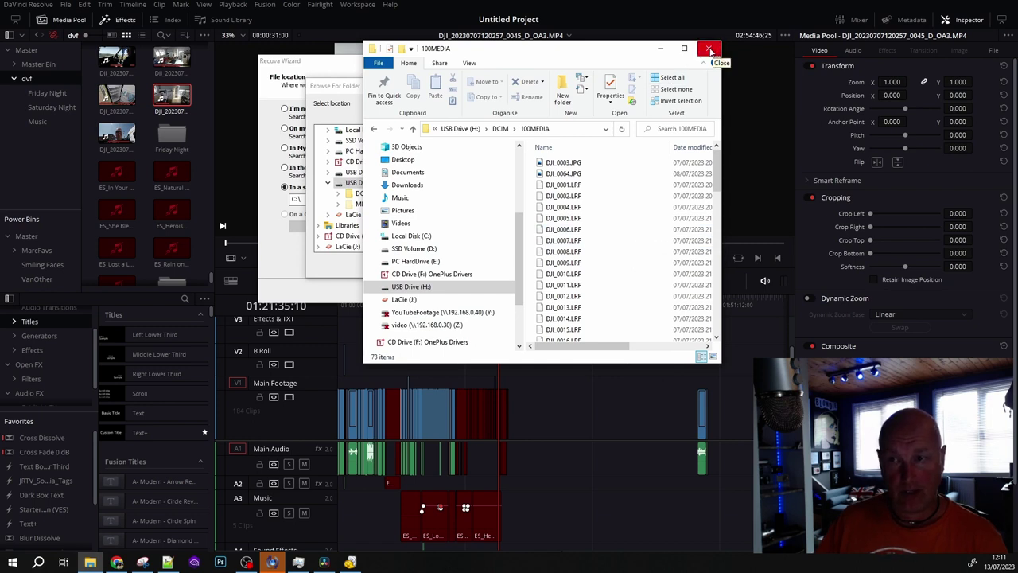
{"action": "left_click", "coordinate": [710, 50]}
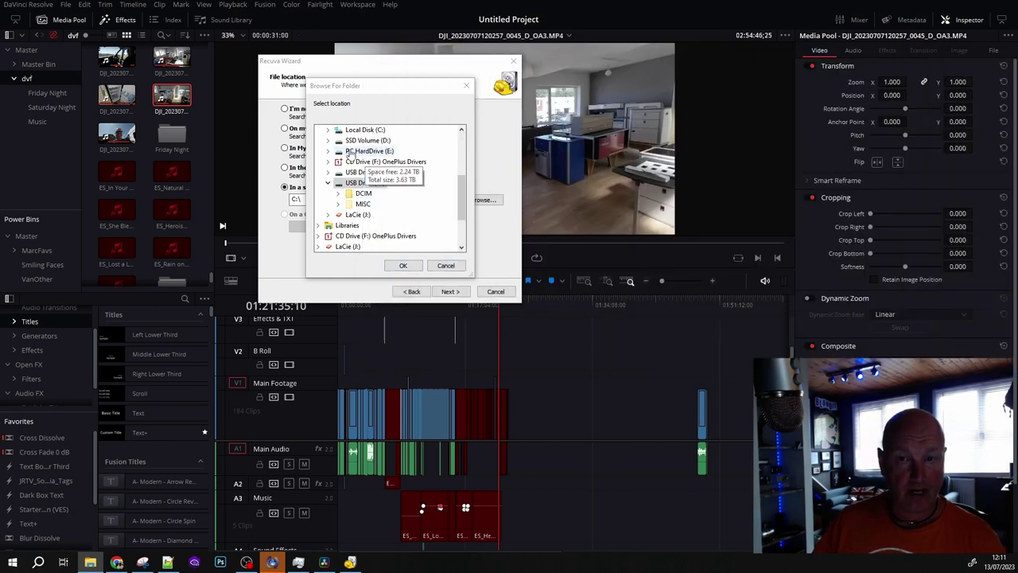
Confirm H:\ as the search location and start a deep scan for deleted files
{"action": "left_click", "coordinate": [404, 266]}
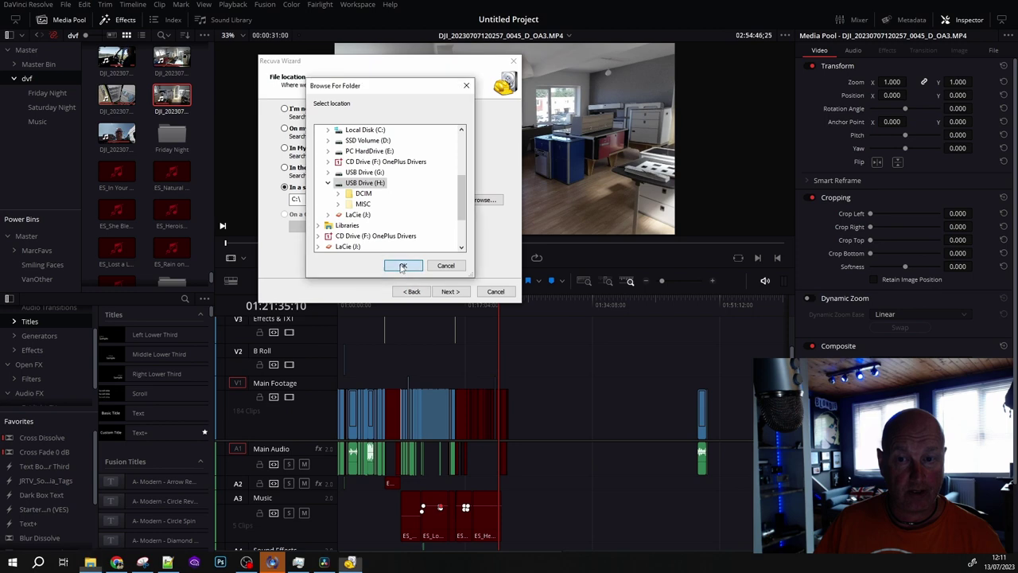
{"action": "left_click", "coordinate": [450, 292]}
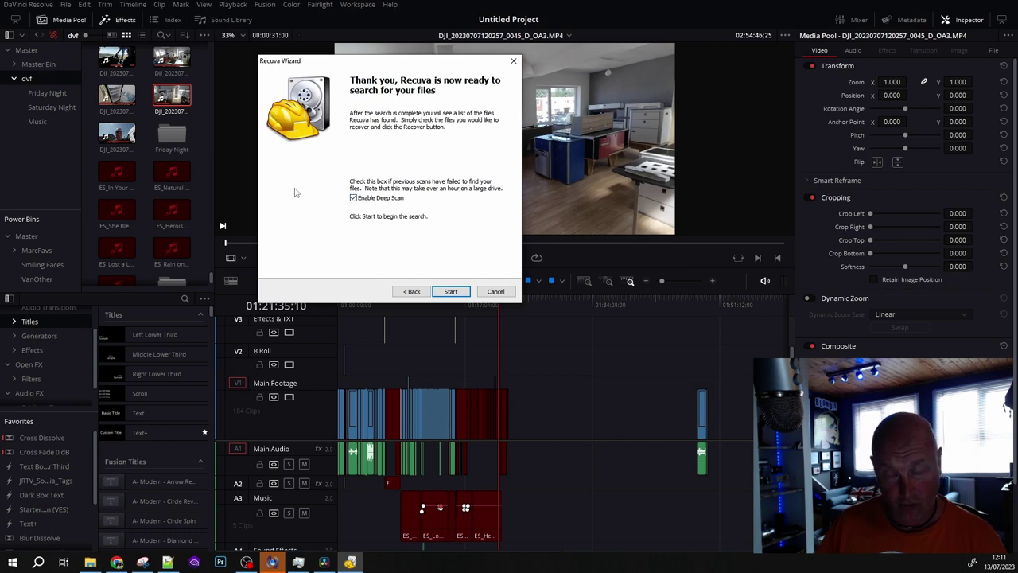
{"action": "left_click", "coordinate": [451, 293]}
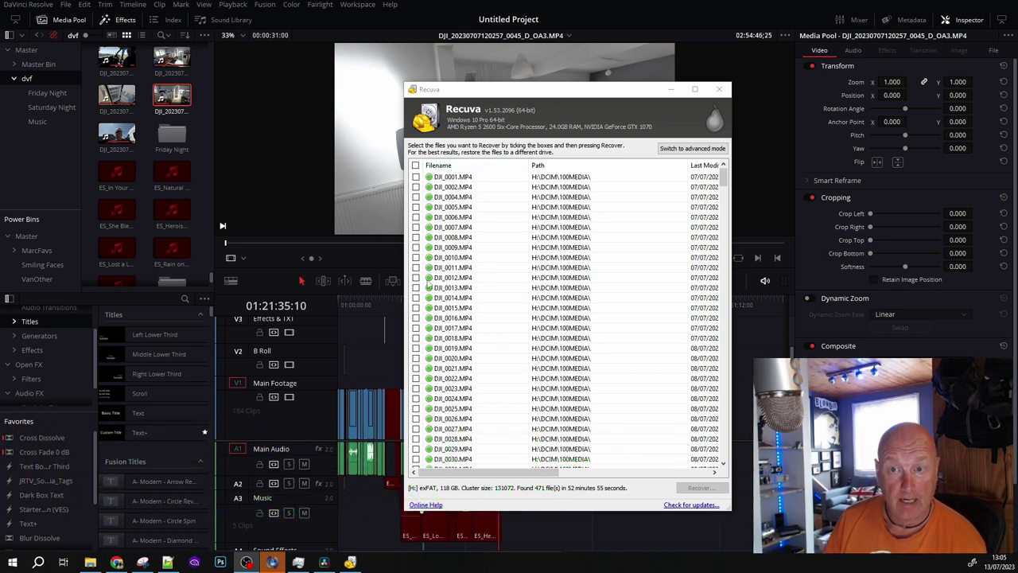
Tick all 471 found files on H: and scroll through the list to check them
{"action": "left_click", "coordinate": [415, 166]}
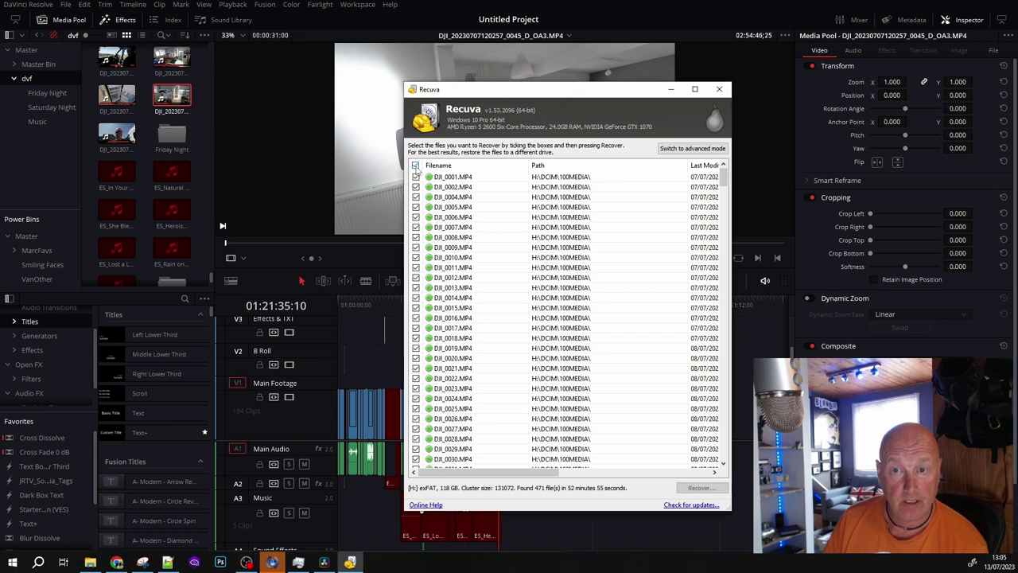
{"action": "scroll", "coordinate": [485, 295], "scroll_direction": "down", "scroll_amount": 5}
{"action": "scroll", "coordinate": [479, 328], "scroll_direction": "down", "scroll_amount": 5}
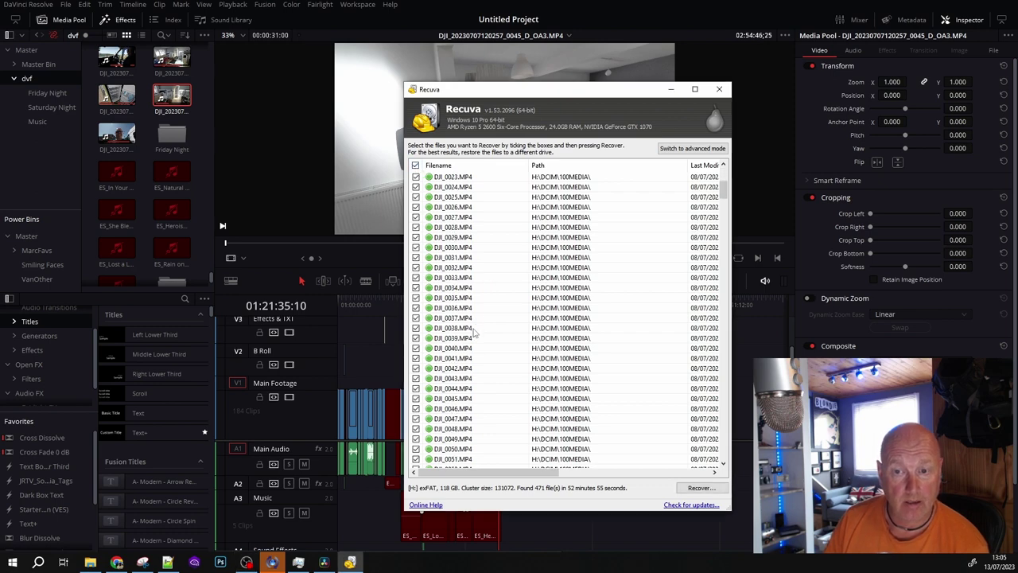
{"action": "scroll", "coordinate": [476, 333], "scroll_direction": "down", "scroll_amount": 5}
{"action": "scroll", "coordinate": [474, 334], "scroll_direction": "down", "scroll_amount": 3}
{"action": "scroll", "coordinate": [472, 334], "scroll_direction": "down", "scroll_amount": 1}
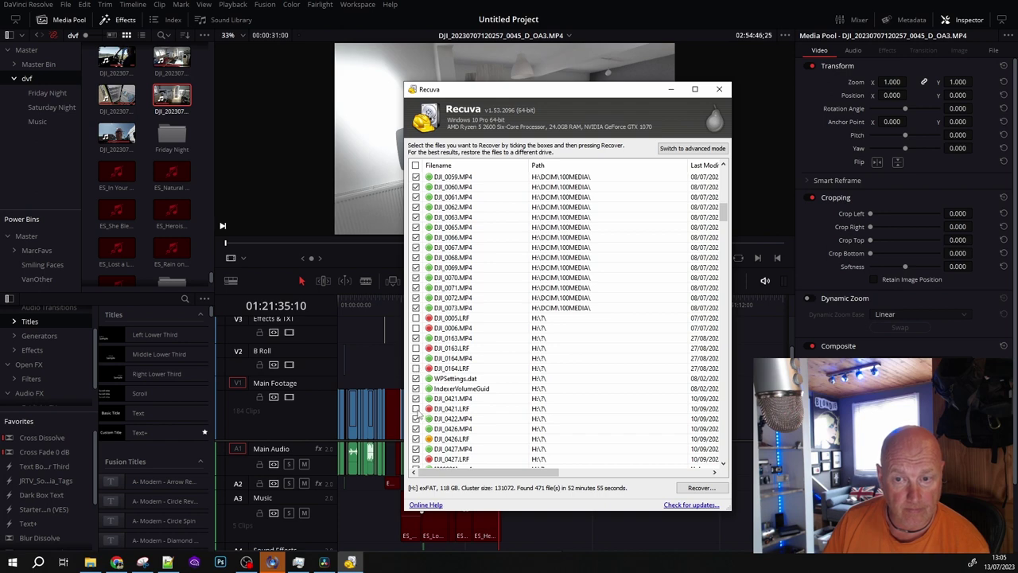
{"action": "scroll", "coordinate": [490, 396], "scroll_direction": "down", "scroll_amount": 1}
{"action": "scroll", "coordinate": [491, 390], "scroll_direction": "down", "scroll_amount": 1}
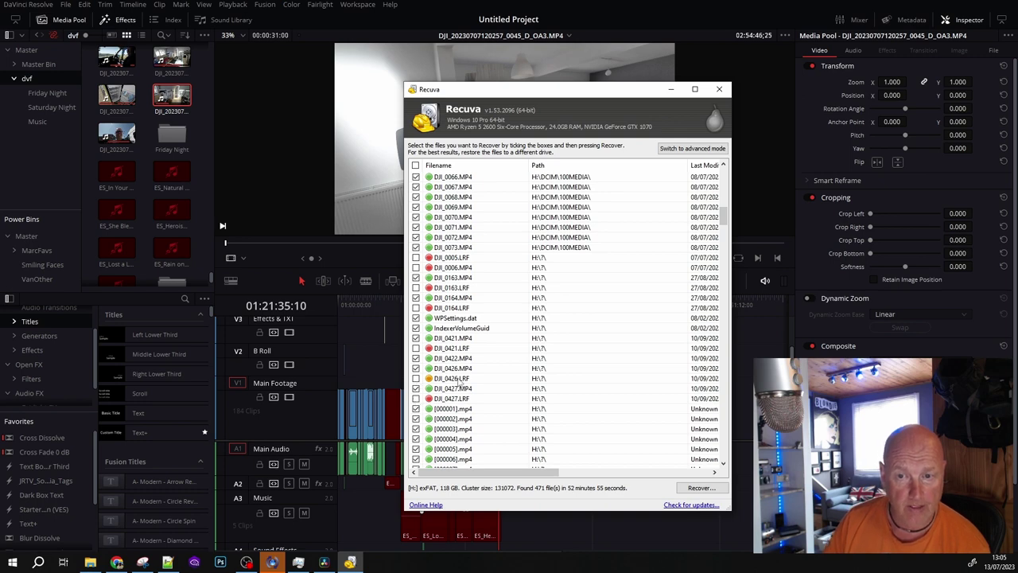
{"action": "scroll", "coordinate": [458, 380], "scroll_direction": "down", "scroll_amount": 5}
{"action": "scroll", "coordinate": [458, 380], "scroll_direction": "down", "scroll_amount": 7}
{"action": "scroll", "coordinate": [458, 381], "scroll_direction": "down", "scroll_amount": 5}
{"action": "scroll", "coordinate": [458, 380], "scroll_direction": "down", "scroll_amount": 4}
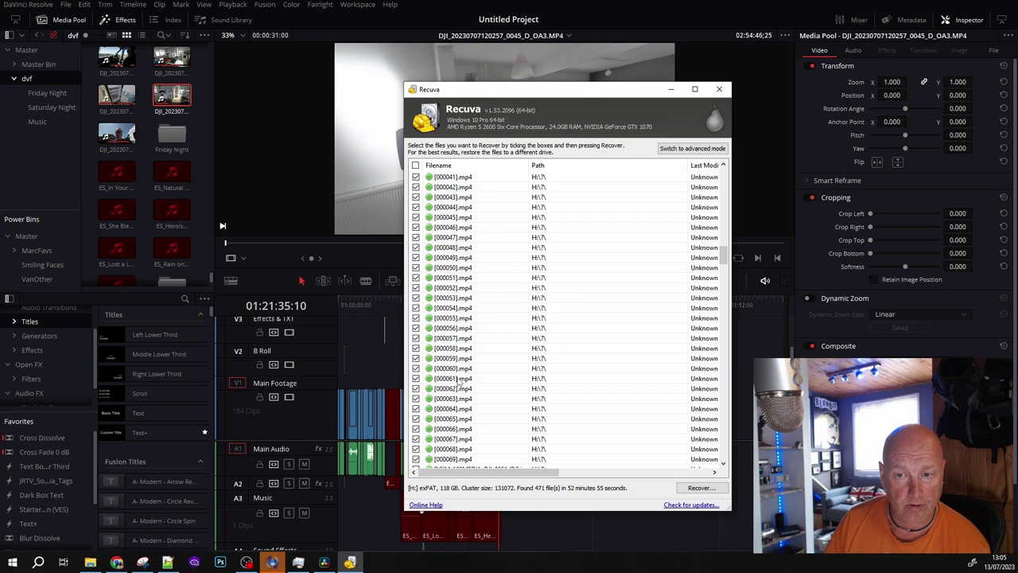
{"action": "scroll", "coordinate": [460, 382], "scroll_direction": "down", "scroll_amount": 4}
{"action": "scroll", "coordinate": [458, 382], "scroll_direction": "down", "scroll_amount": 4}
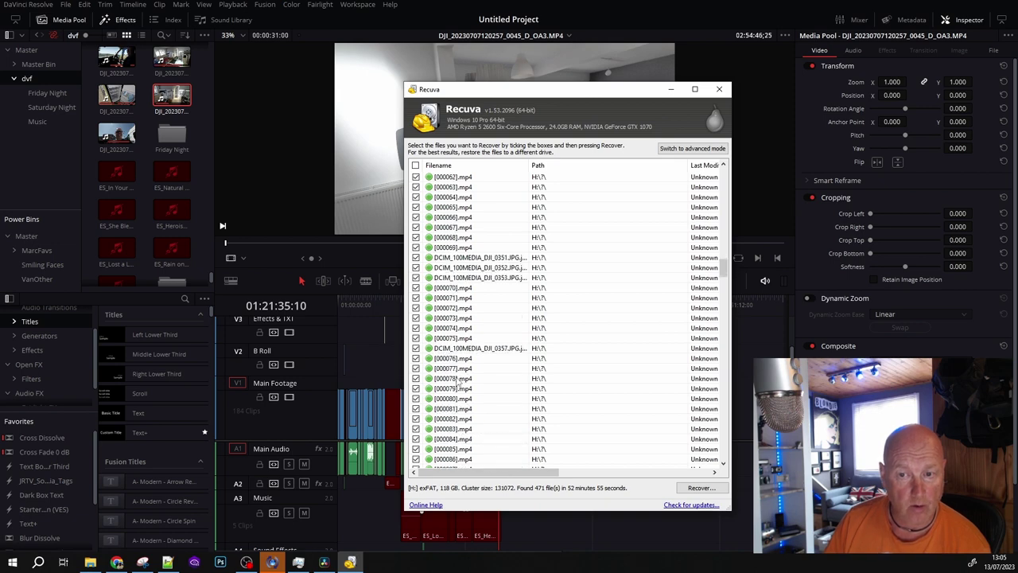
{"action": "scroll", "coordinate": [459, 382], "scroll_direction": "down", "scroll_amount": 4}
{"action": "scroll", "coordinate": [459, 382], "scroll_direction": "down", "scroll_amount": 4}
{"action": "scroll", "coordinate": [459, 382], "scroll_direction": "down", "scroll_amount": 4}
{"action": "scroll", "coordinate": [458, 382], "scroll_direction": "down", "scroll_amount": 6}
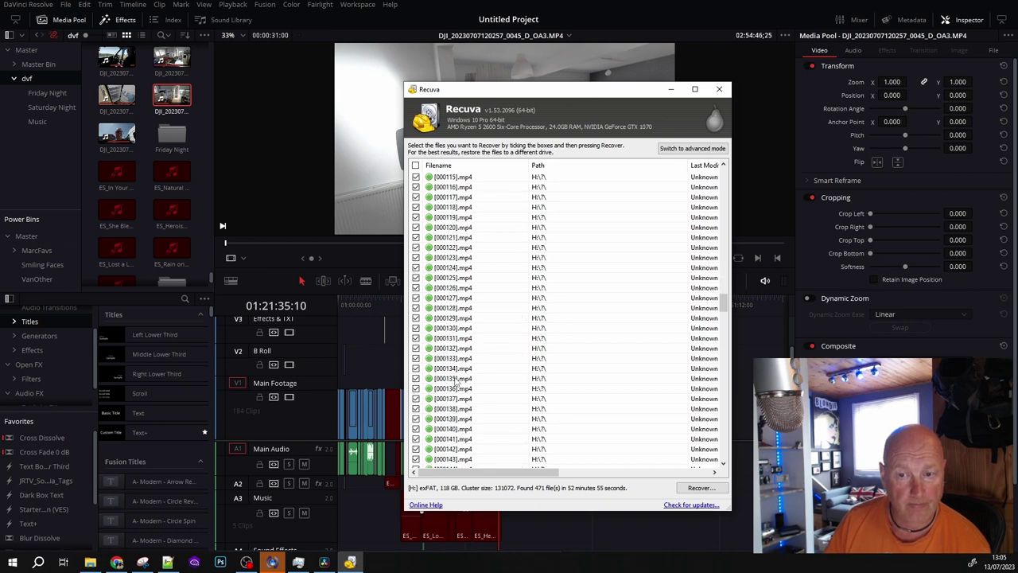
{"action": "scroll", "coordinate": [457, 382], "scroll_direction": "down", "scroll_amount": 6}
{"action": "scroll", "coordinate": [457, 382], "scroll_direction": "down", "scroll_amount": 6}
{"action": "scroll", "coordinate": [458, 382], "scroll_direction": "down", "scroll_amount": 5}
{"action": "scroll", "coordinate": [456, 381], "scroll_direction": "down", "scroll_amount": 6}
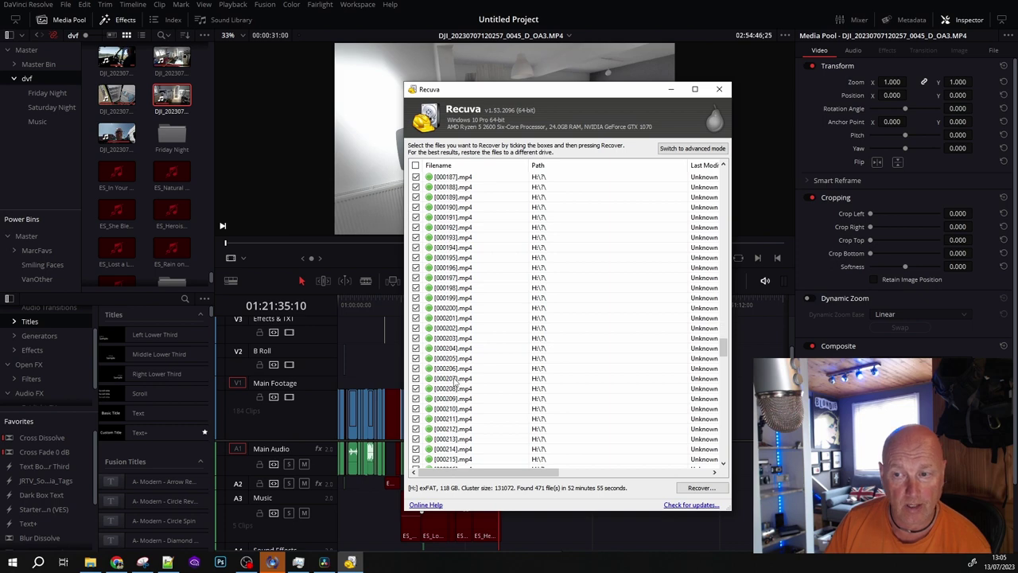
{"action": "scroll", "coordinate": [456, 381], "scroll_direction": "down", "scroll_amount": 6}
{"action": "scroll", "coordinate": [455, 382], "scroll_direction": "down", "scroll_amount": 6}
{"action": "scroll", "coordinate": [456, 382], "scroll_direction": "down", "scroll_amount": 7}
{"action": "scroll", "coordinate": [455, 382], "scroll_direction": "down", "scroll_amount": 8}
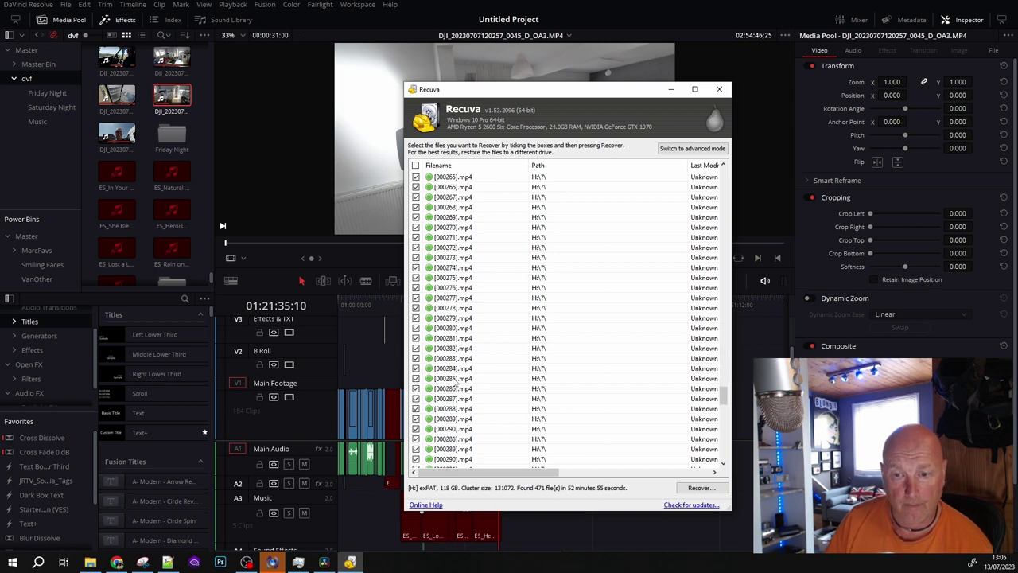
{"action": "scroll", "coordinate": [456, 382], "scroll_direction": "down", "scroll_amount": 7}
{"action": "scroll", "coordinate": [456, 382], "scroll_direction": "down", "scroll_amount": 8}
{"action": "scroll", "coordinate": [456, 382], "scroll_direction": "down", "scroll_amount": 7}
{"action": "scroll", "coordinate": [456, 382], "scroll_direction": "down", "scroll_amount": 3}
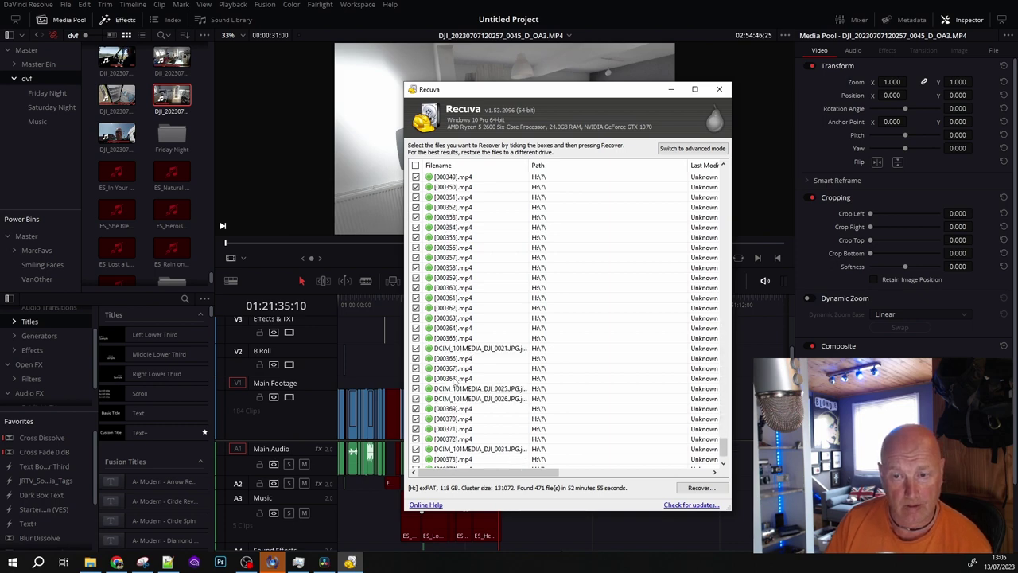
{"action": "scroll", "coordinate": [455, 382], "scroll_direction": "down", "scroll_amount": 3}
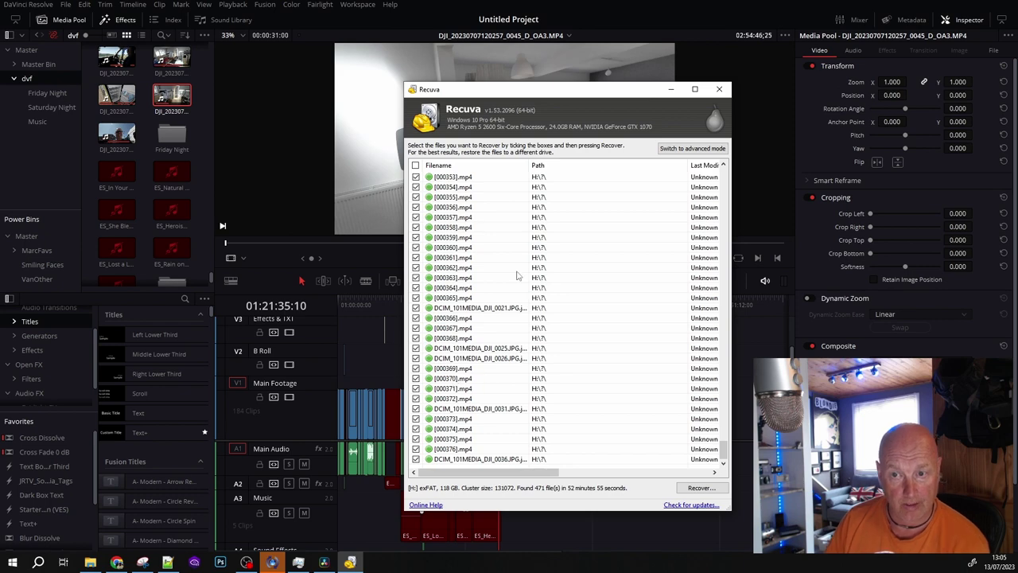
Start recovery and choose E:\recovered on PC HardDrive as the destination's parent folder
{"action": "left_click", "coordinate": [698, 489]}
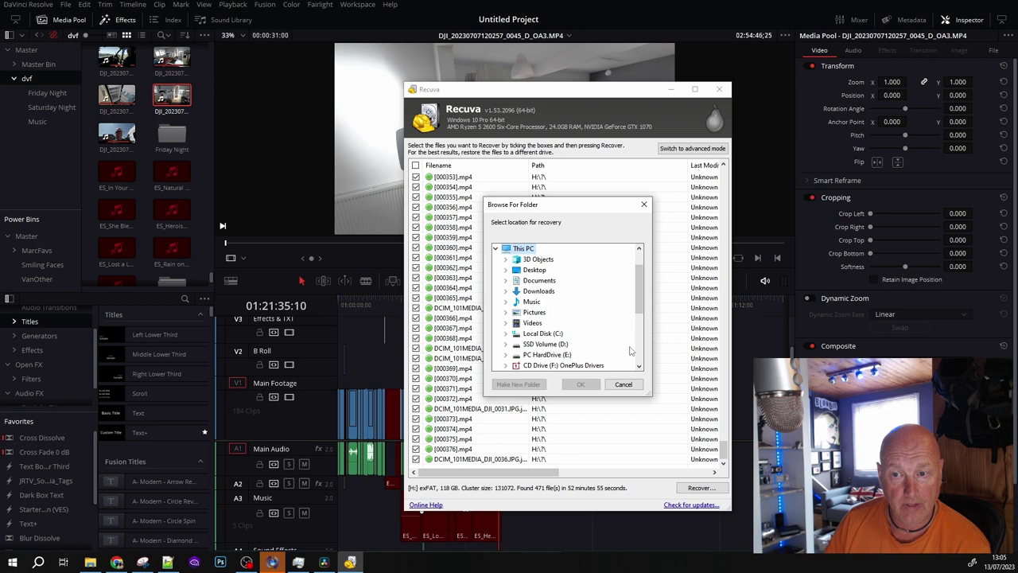
{"action": "left_click", "coordinate": [543, 360]}
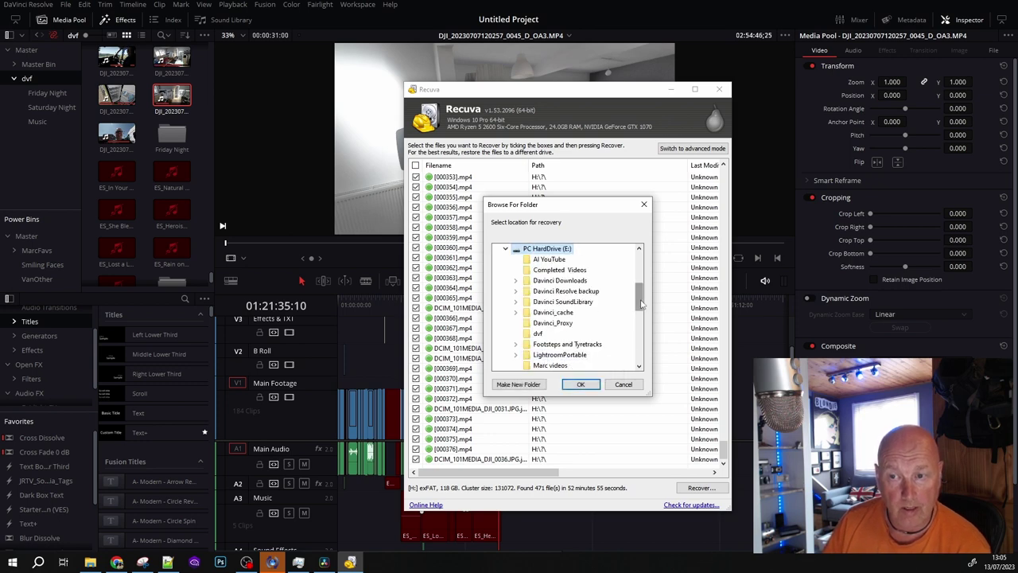
{"action": "left_click_drag", "start_coordinate": [641, 303], "coordinate": [645, 340]}
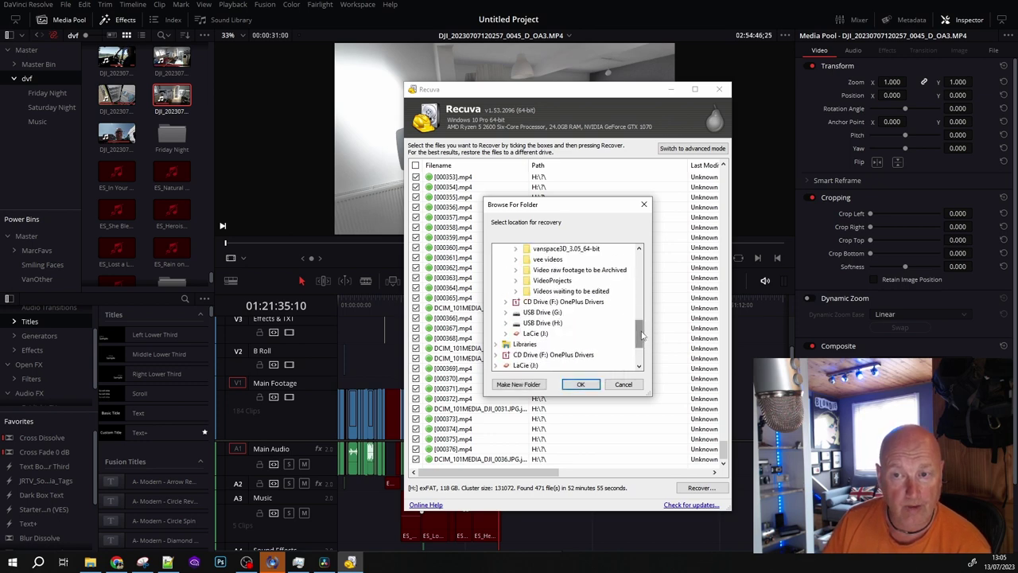
{"action": "scroll", "coordinate": [588, 299], "scroll_direction": "up", "scroll_amount": 1}
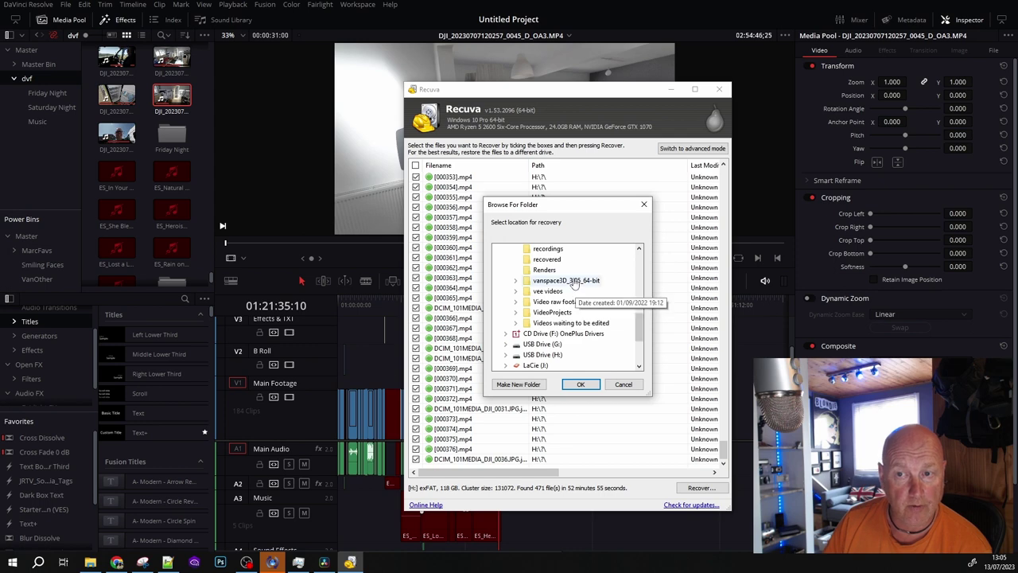
{"action": "left_click", "coordinate": [544, 260]}
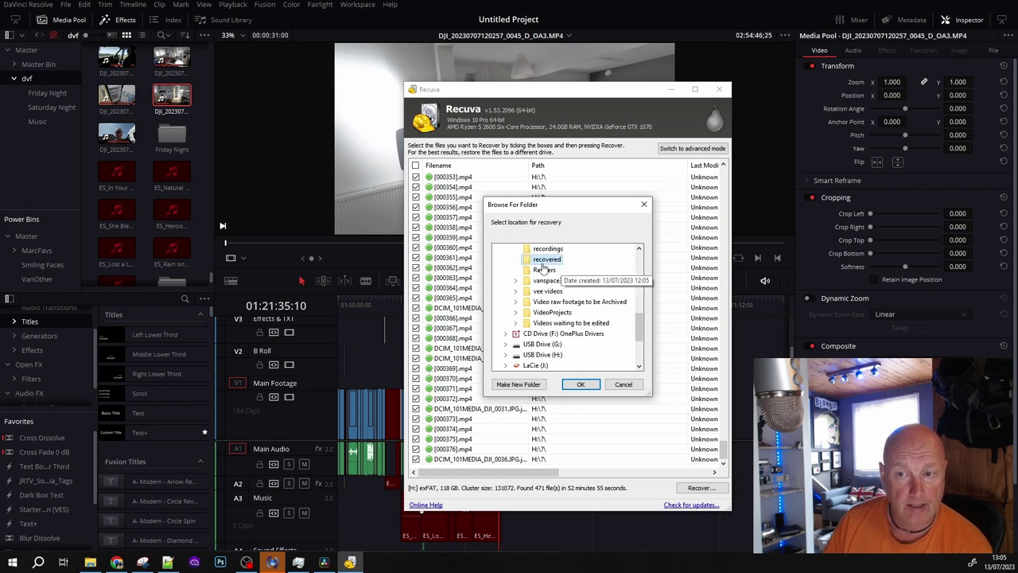
Create a new folder named sdcard inside recovered as the target
{"action": "left_click", "coordinate": [519, 385]}
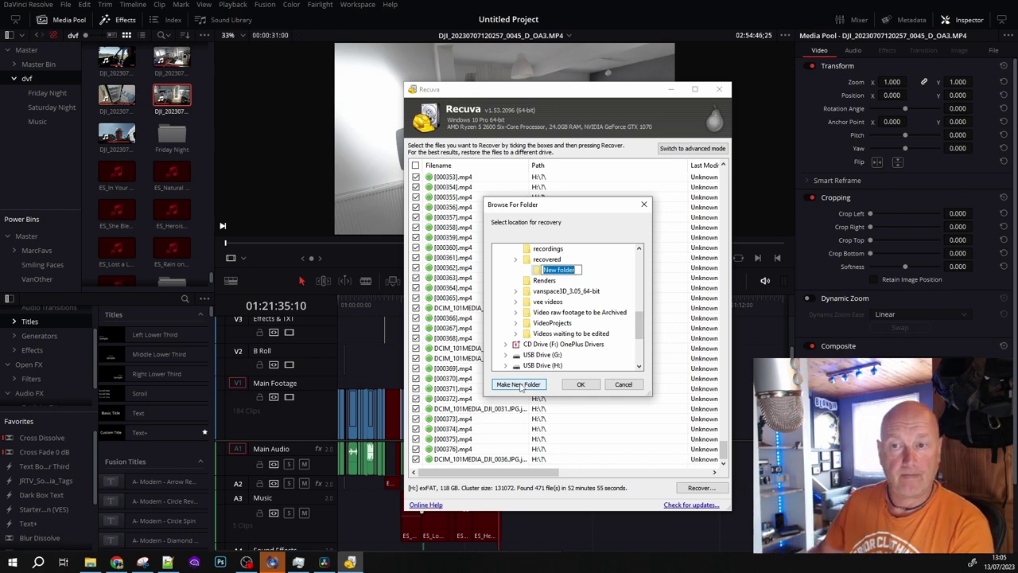
{"action": "type", "text": "sdcard"}
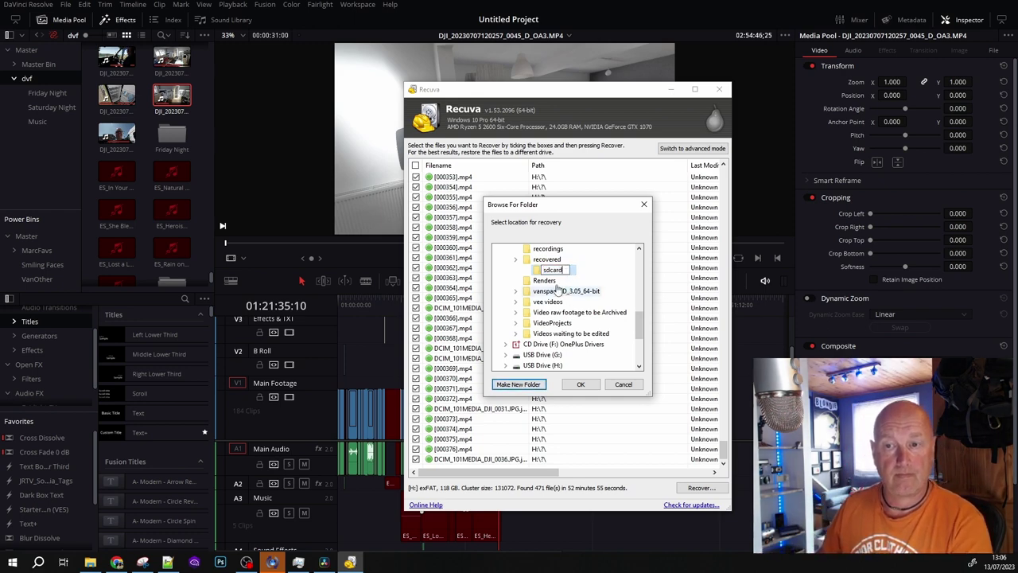
{"action": "key", "text": "Escape"}
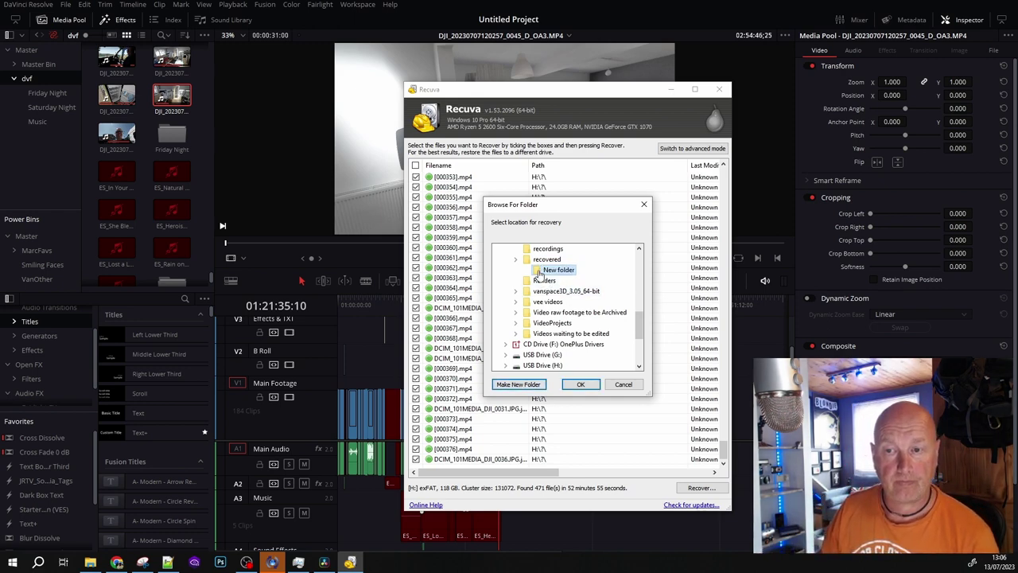
{"action": "type", "text": "sdcard"}
{"action": "key", "text": "Return"}
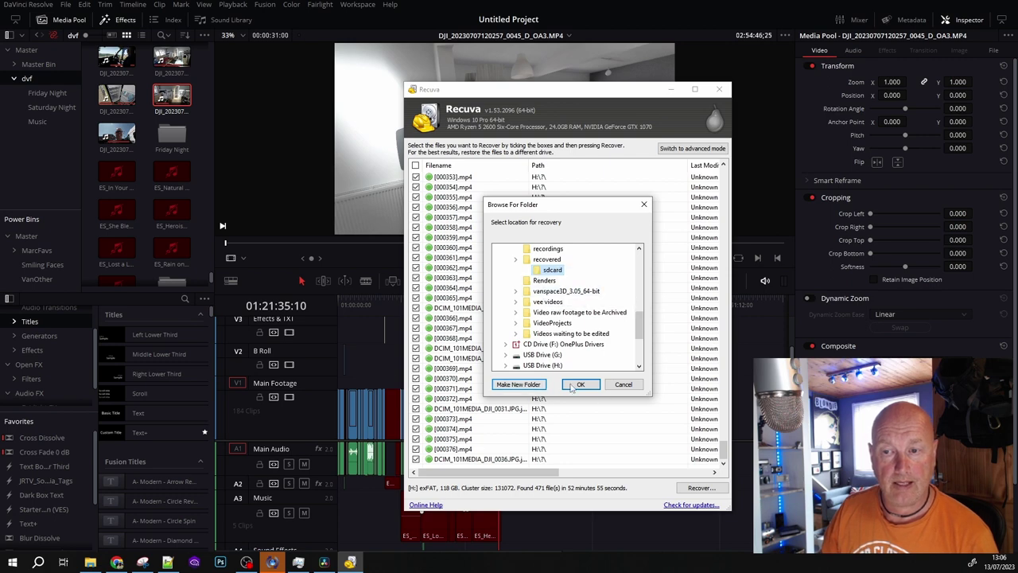
Recover the files into sdcard, dismiss the 464-file completion summary, and switch to File Explorer
{"action": "left_click", "coordinate": [579, 384]}
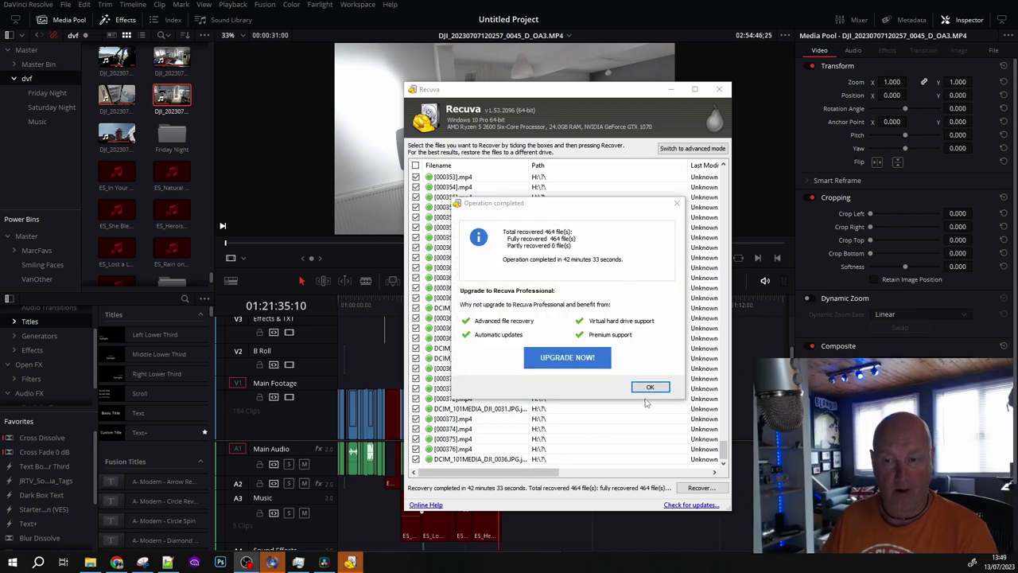
{"action": "left_click", "coordinate": [649, 387]}
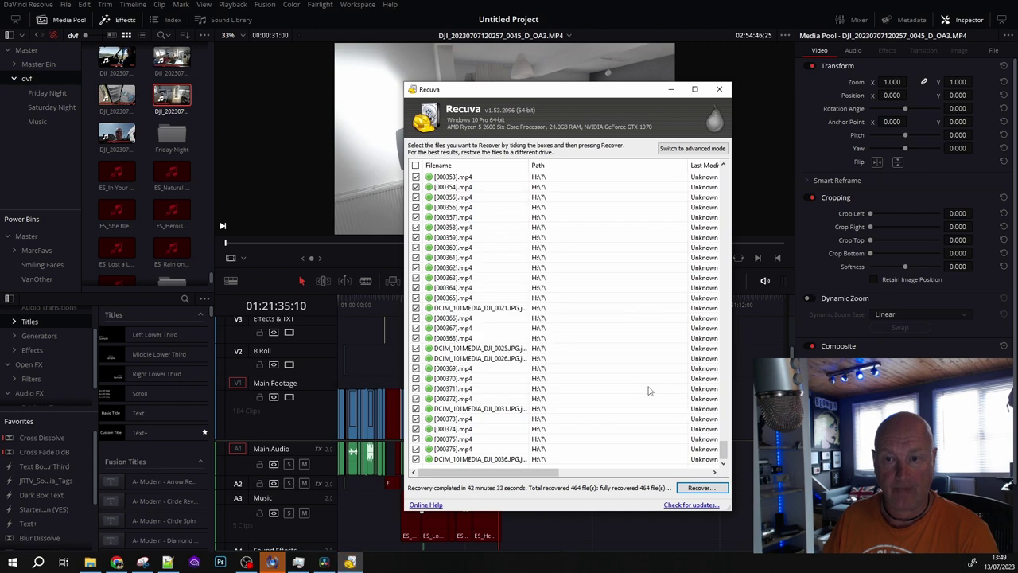
{"action": "key", "text": "super+e"}
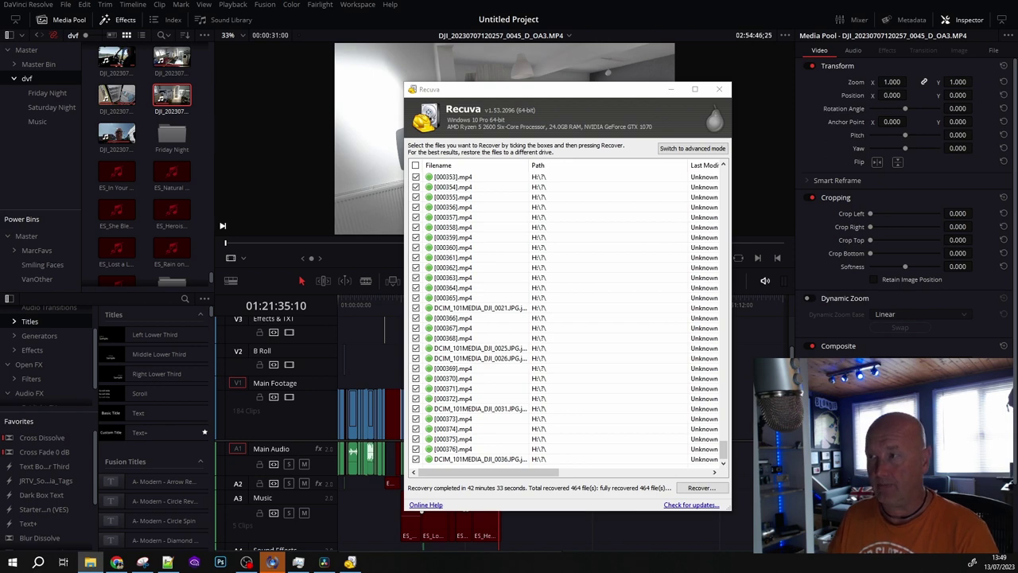
{"action": "key", "text": "alt+Tab"}
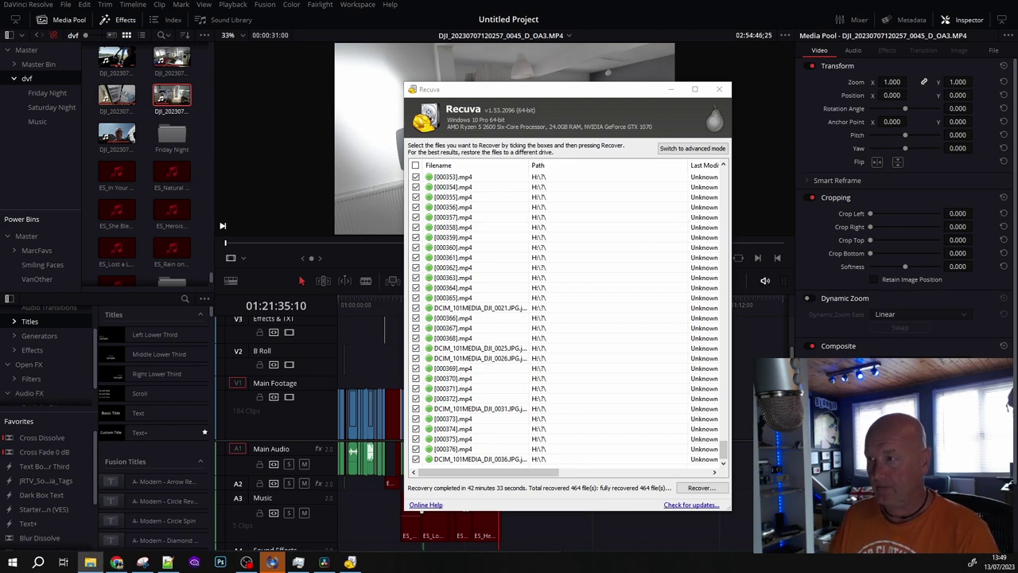
Show E:\recovered\sdcard in File Explorer as Large icons
{"action": "left_click", "coordinate": [90, 562]}
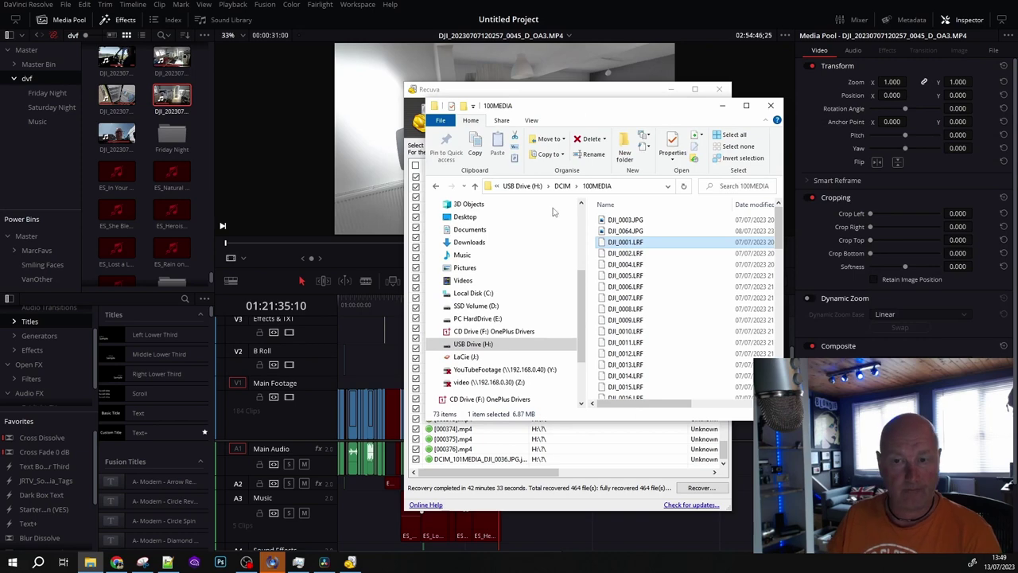
{"action": "left_click", "coordinate": [435, 319]}
{"action": "left_click", "coordinate": [470, 382]}
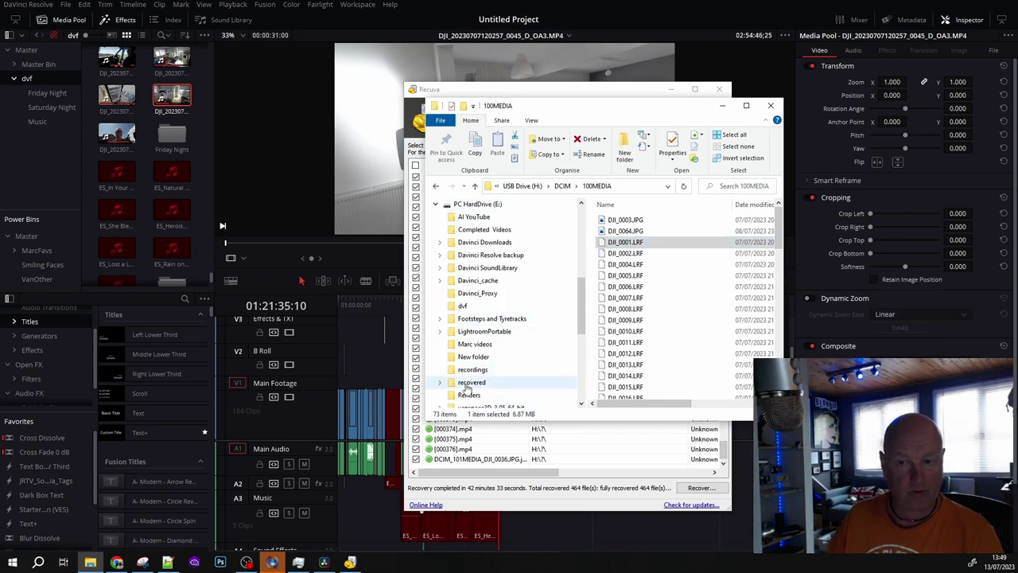
{"action": "double_click", "coordinate": [632, 237]}
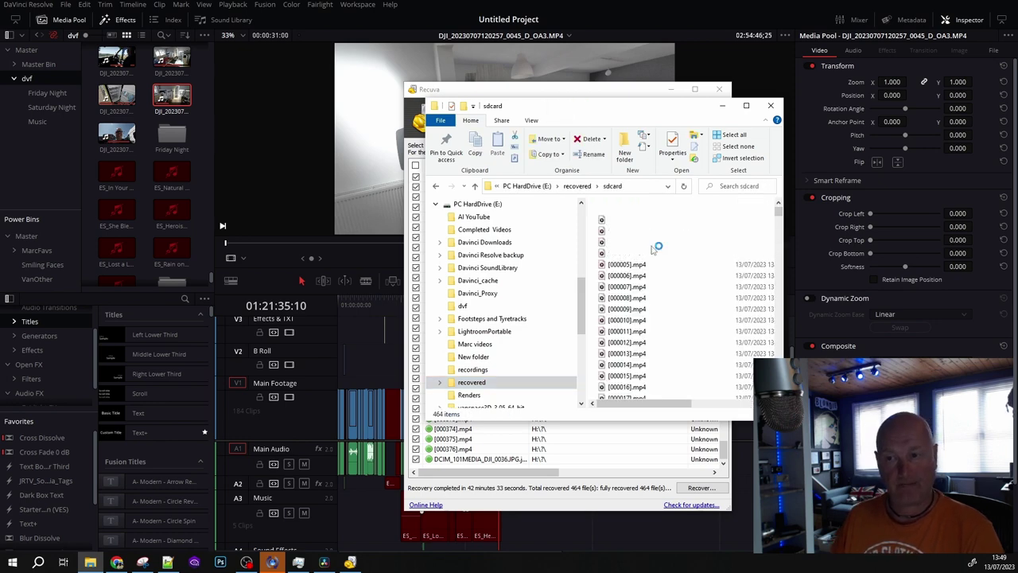
{"action": "left_click", "coordinate": [626, 237]}
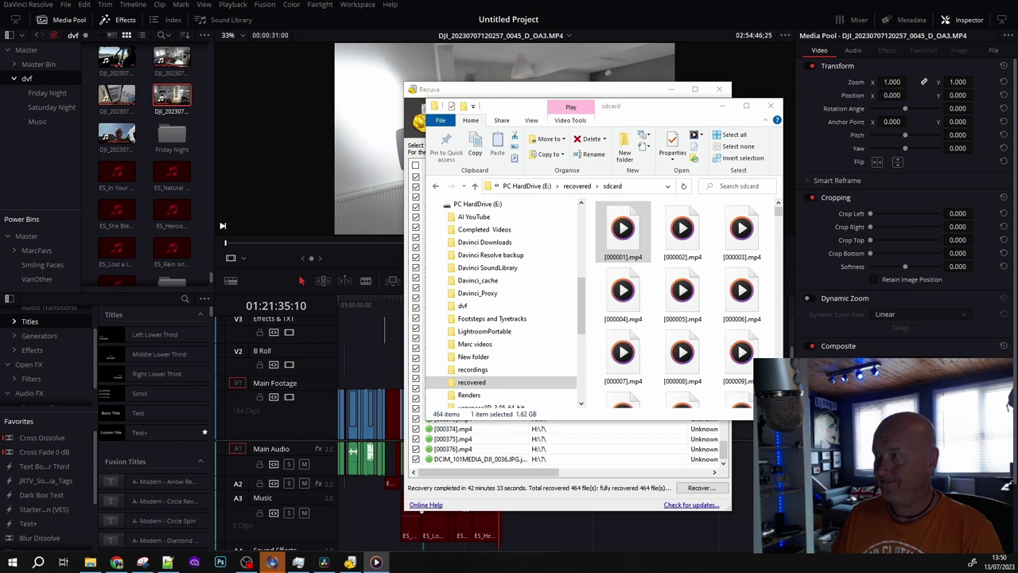
Test-play the recovered clips [000029].mp4 and [000028].mp4, opening the latter in VLC
{"action": "scroll", "coordinate": [670, 314], "scroll_direction": "down", "scroll_amount": 5}
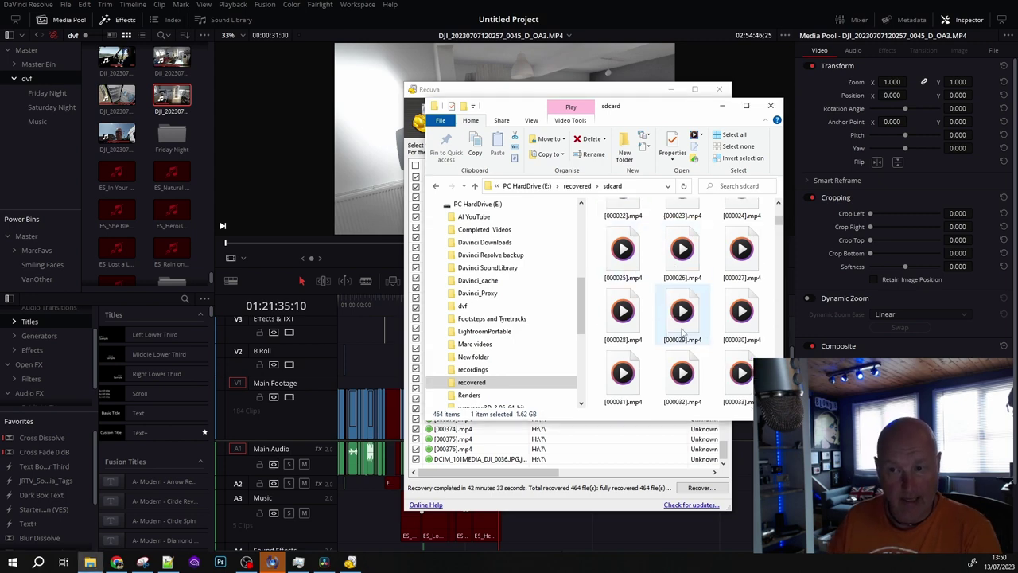
{"action": "left_click", "coordinate": [681, 332]}
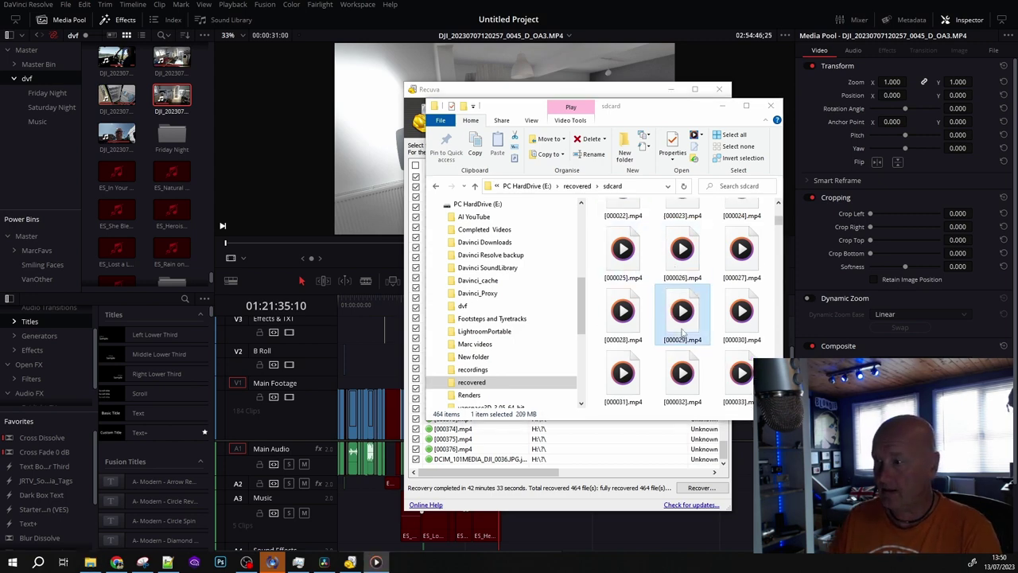
{"action": "double_click", "coordinate": [682, 332]}
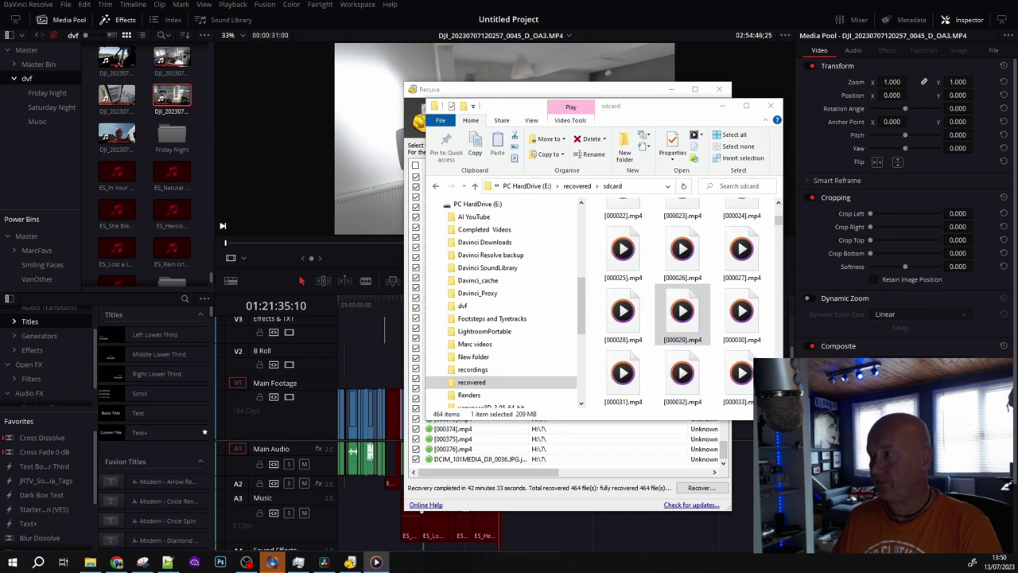
{"action": "left_click", "coordinate": [620, 318]}
{"action": "right_click", "coordinate": [621, 316]}
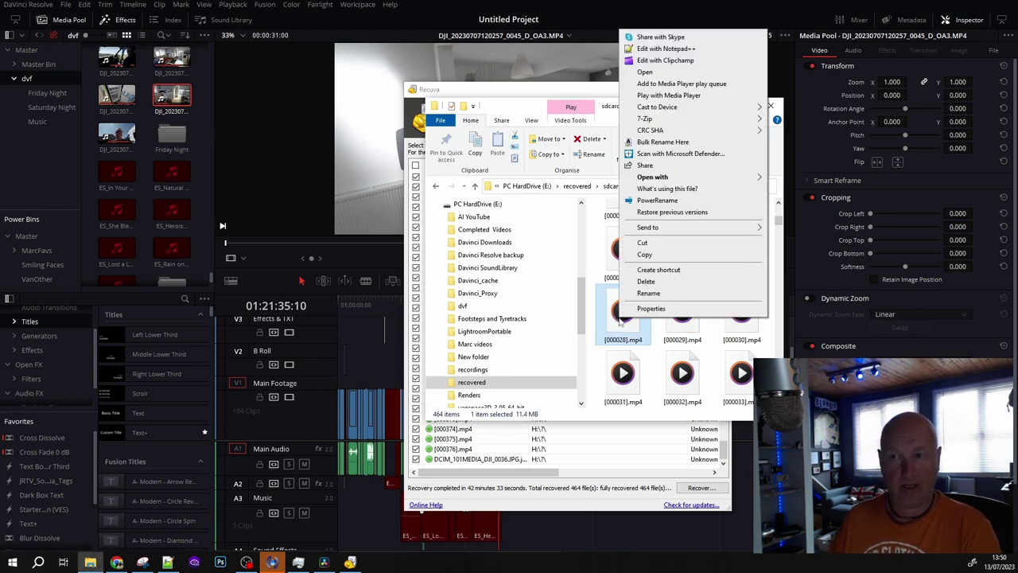
{"action": "left_click", "coordinate": [645, 71]}
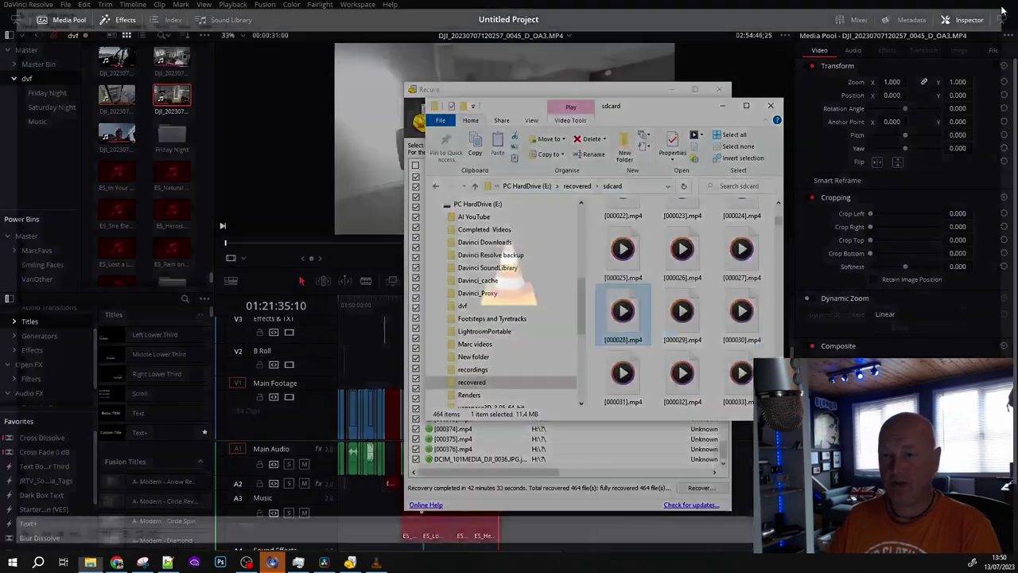
Close VLC, find the recovered DJI_0351.jpg and confirm it opens in Photos
{"action": "left_click", "coordinate": [1005, 5]}
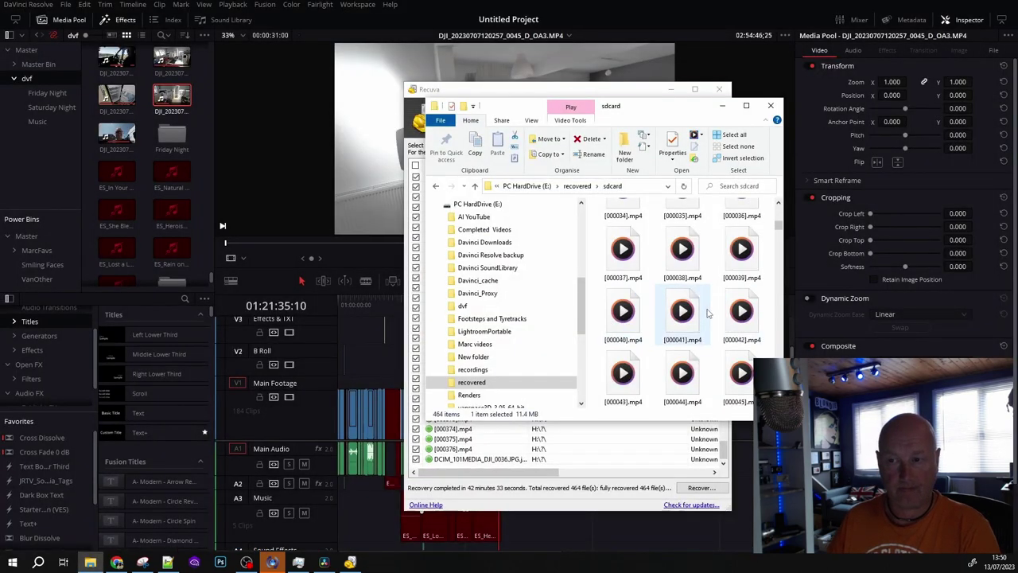
{"action": "scroll", "coordinate": [708, 312], "scroll_direction": "down", "scroll_amount": 5}
{"action": "scroll", "coordinate": [708, 312], "scroll_direction": "down", "scroll_amount": 5}
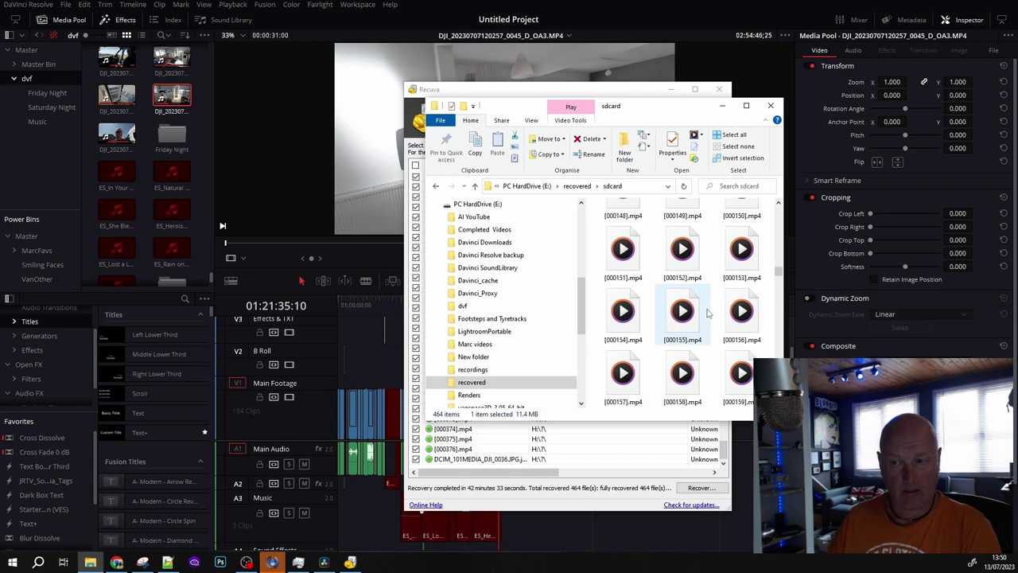
{"action": "scroll", "coordinate": [708, 312], "scroll_direction": "down", "scroll_amount": 10}
{"action": "scroll", "coordinate": [708, 312], "scroll_direction": "down", "scroll_amount": 9}
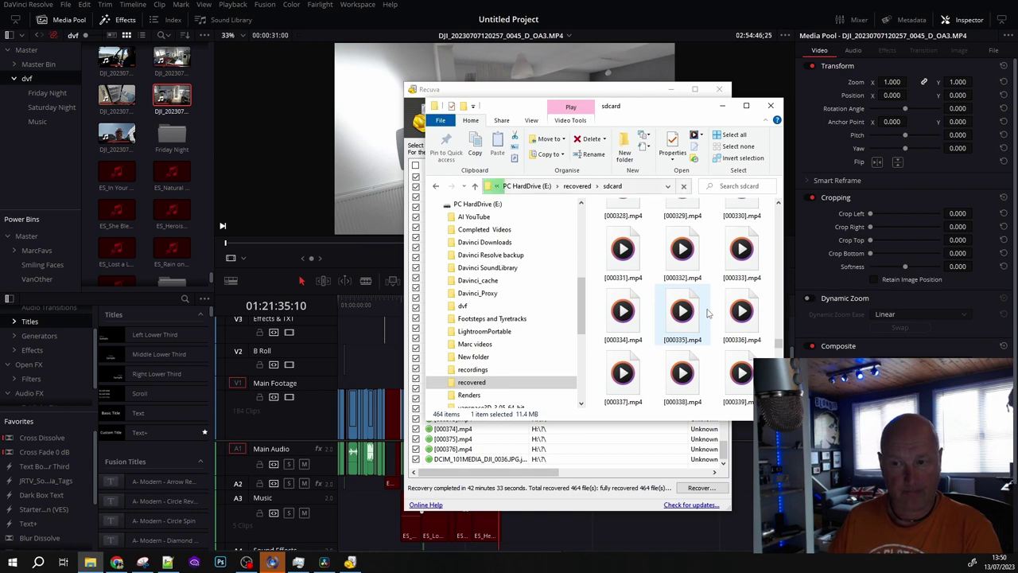
{"action": "scroll", "coordinate": [708, 313], "scroll_direction": "down", "scroll_amount": 3}
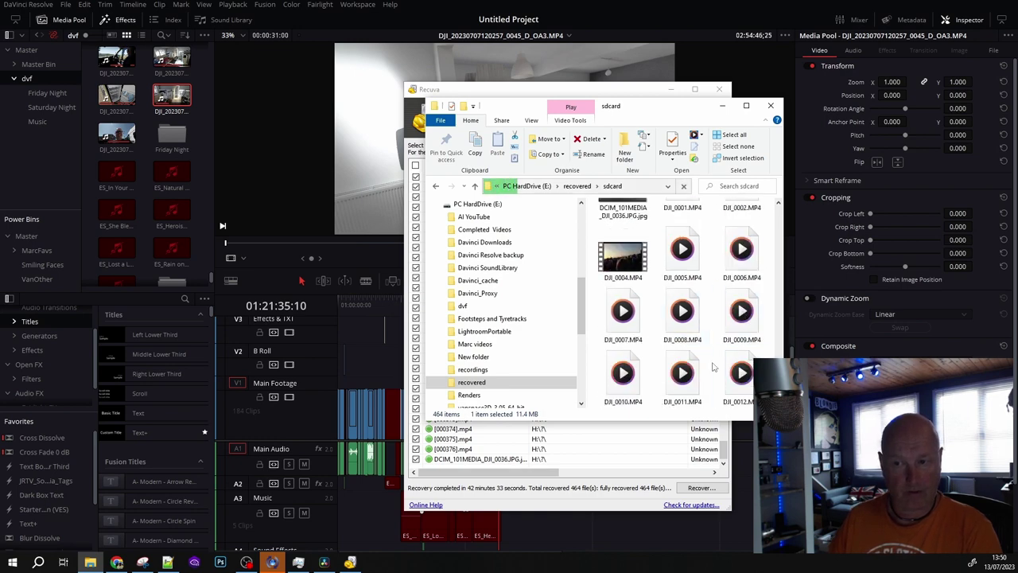
{"action": "scroll", "coordinate": [714, 312], "scroll_direction": "up", "scroll_amount": 2}
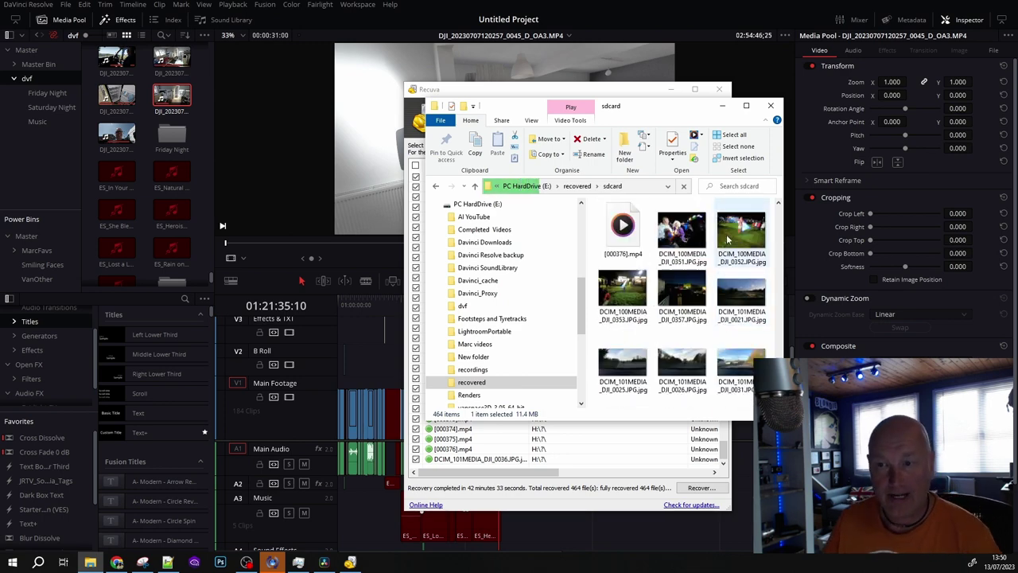
{"action": "left_click", "coordinate": [682, 232]}
{"action": "double_click", "coordinate": [681, 231]}
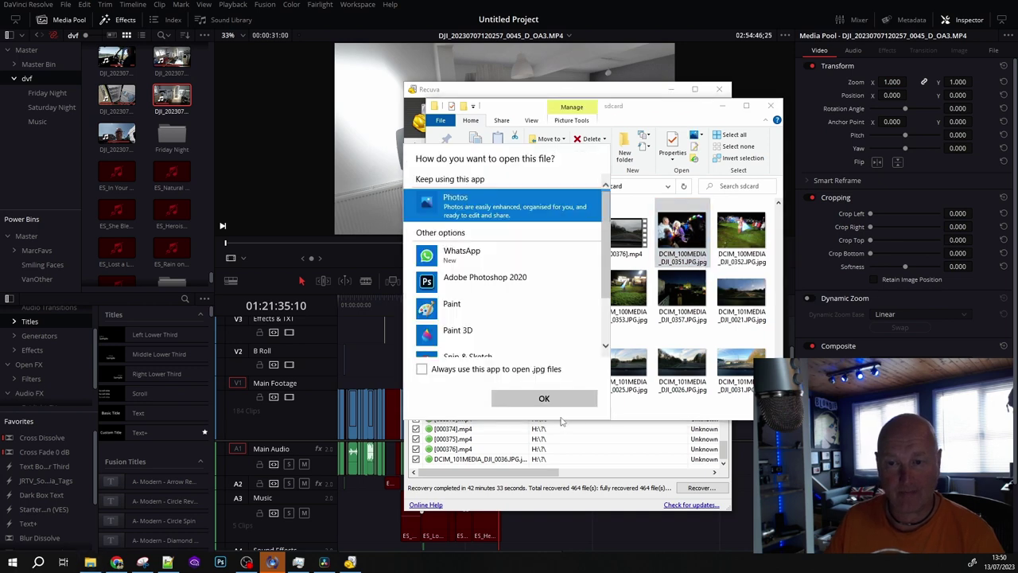
{"action": "left_click", "coordinate": [544, 398]}
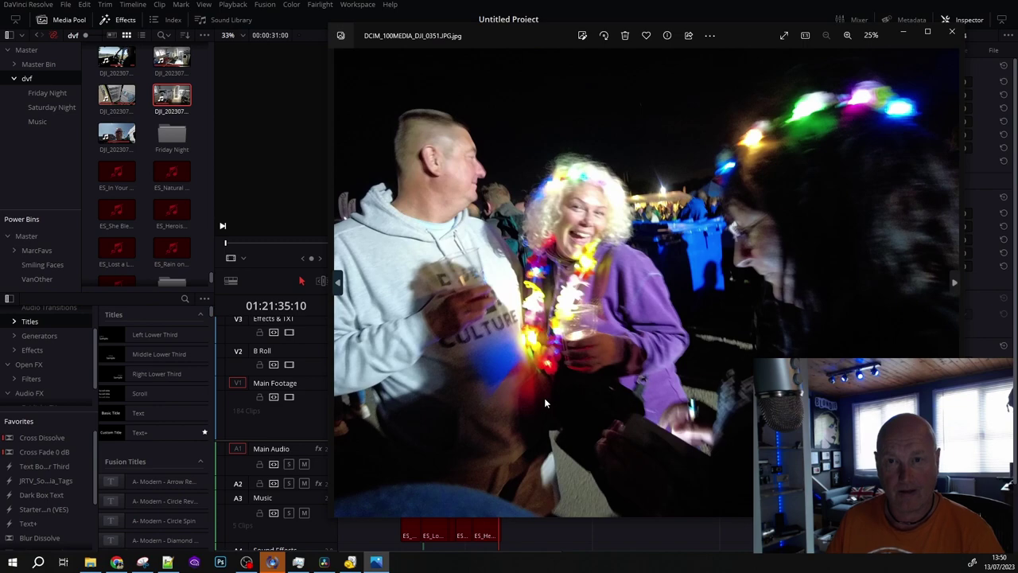
{"action": "left_click", "coordinate": [951, 32]}
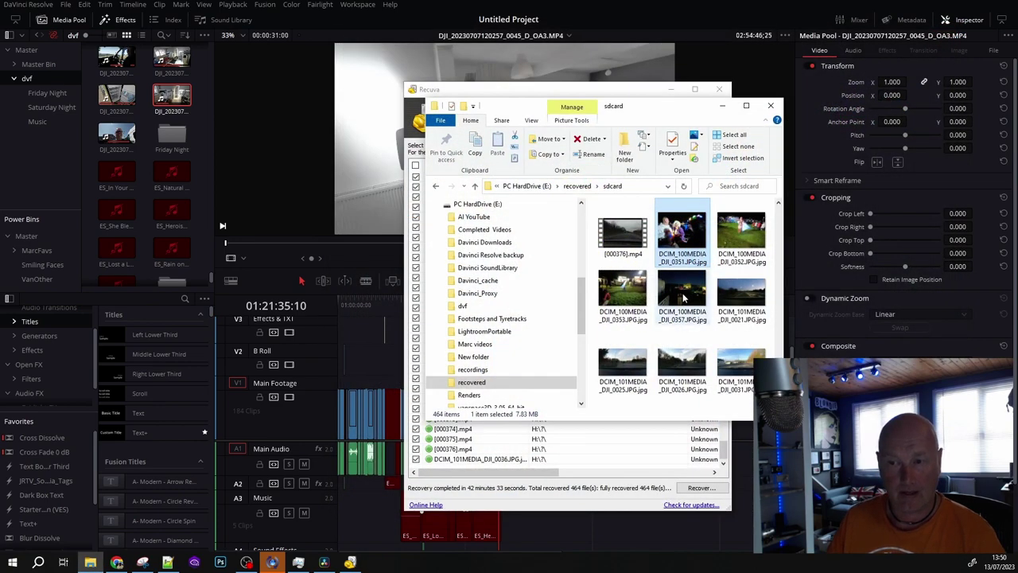
Play the recovered DJI_0006.MP4 clip to confirm it works, then close the player
{"action": "scroll", "coordinate": [682, 297], "scroll_direction": "down", "scroll_amount": 5}
{"action": "scroll", "coordinate": [683, 297], "scroll_direction": "down", "scroll_amount": 5}
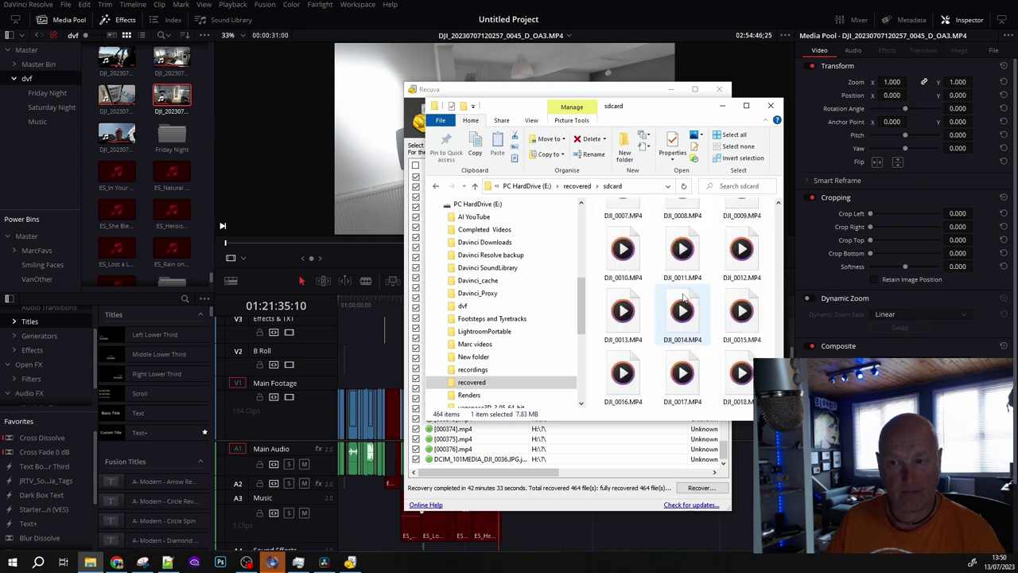
{"action": "scroll", "coordinate": [684, 298], "scroll_direction": "up", "scroll_amount": 1}
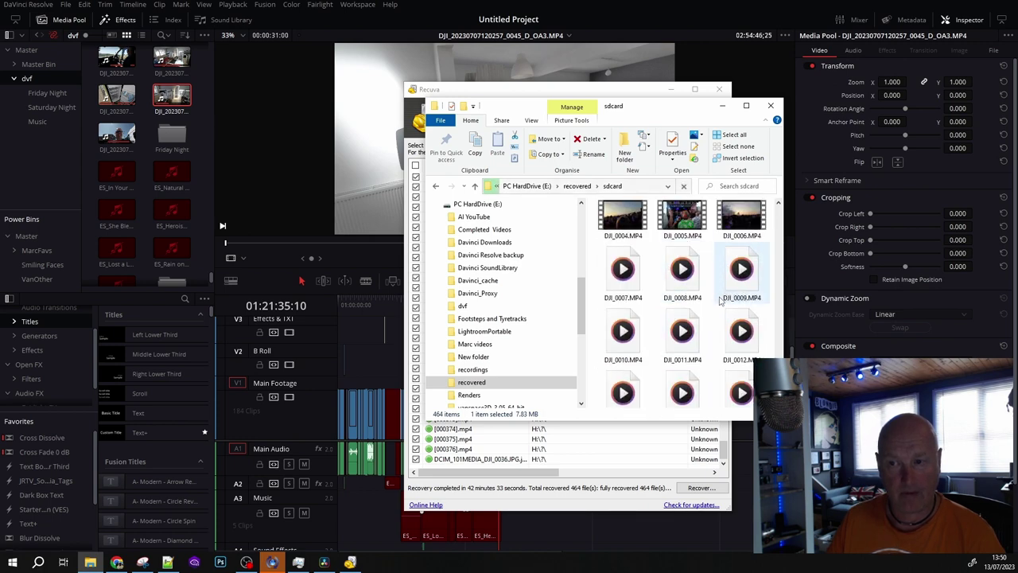
{"action": "double_click", "coordinate": [740, 222]}
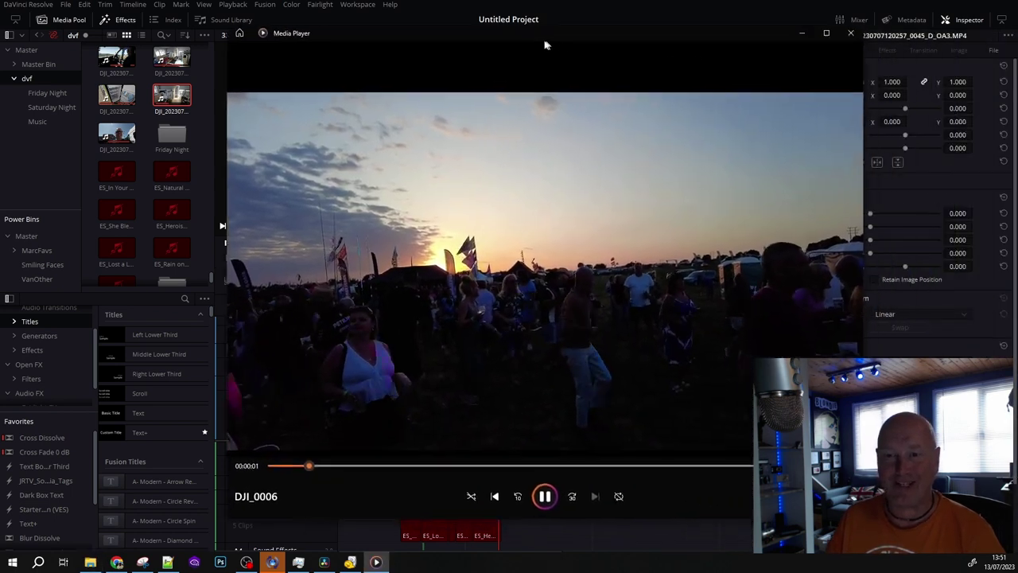
{"action": "left_click_drag", "start_coordinate": [544, 46], "coordinate": [530, 38]}
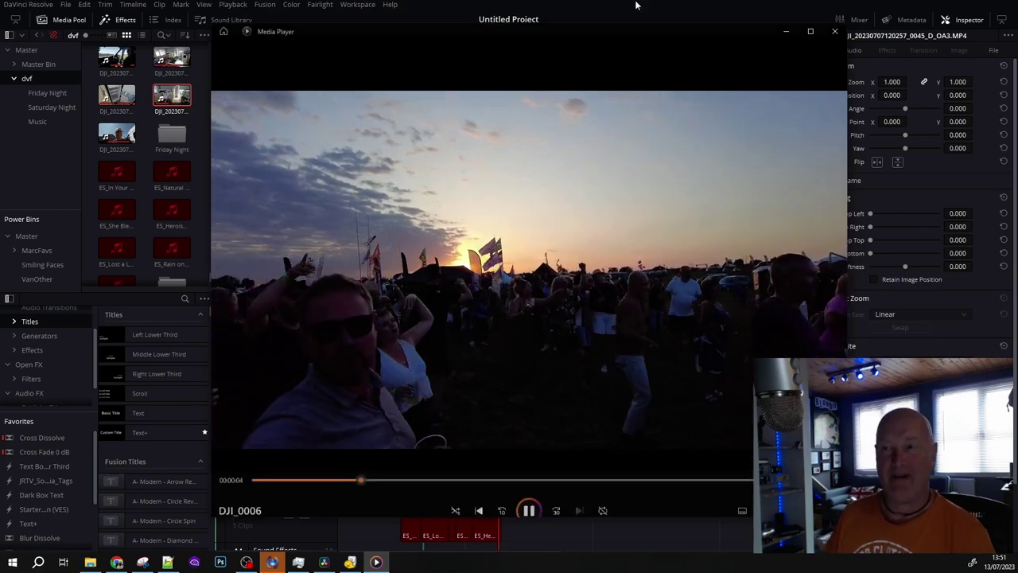
{"action": "left_click", "coordinate": [834, 34]}
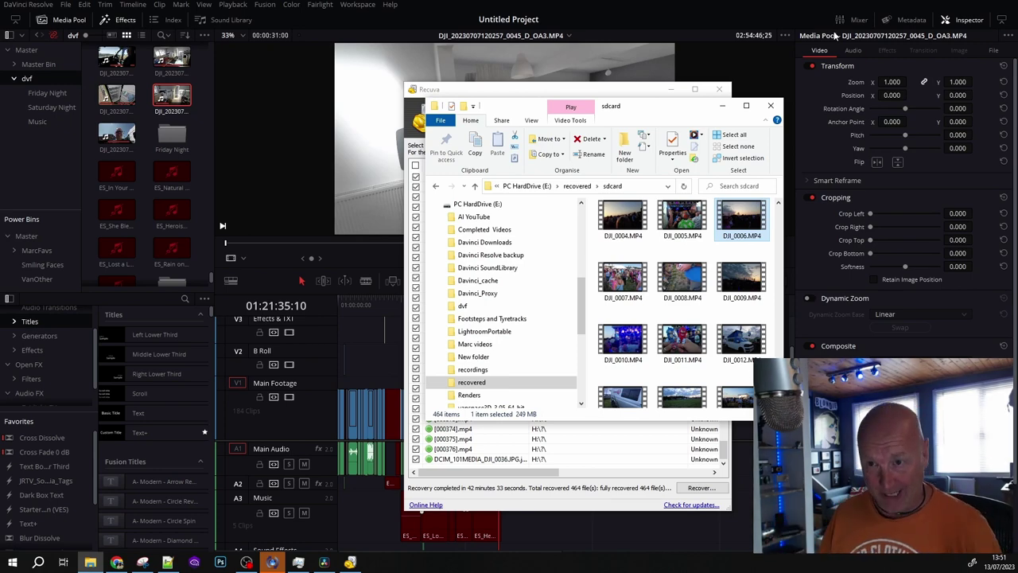
{"action": "scroll", "coordinate": [718, 294], "scroll_direction": "up", "scroll_amount": 2}
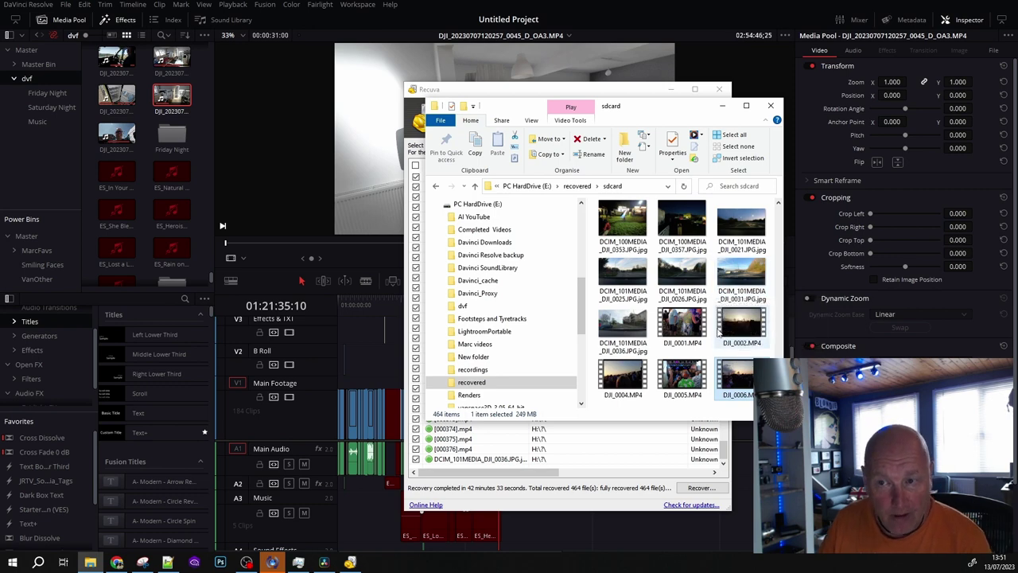
{"action": "scroll", "coordinate": [715, 332], "scroll_direction": "up", "scroll_amount": 2}
{"action": "scroll", "coordinate": [716, 334], "scroll_direction": "up", "scroll_amount": 2}
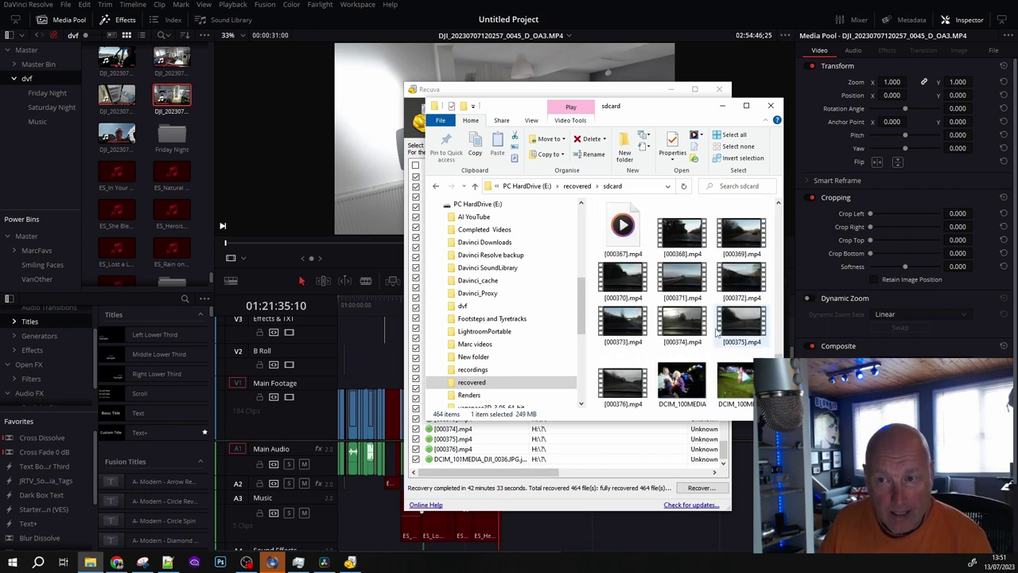
{"action": "scroll", "coordinate": [716, 333], "scroll_direction": "down", "scroll_amount": 1}
{"action": "scroll", "coordinate": [716, 332], "scroll_direction": "down", "scroll_amount": 5}
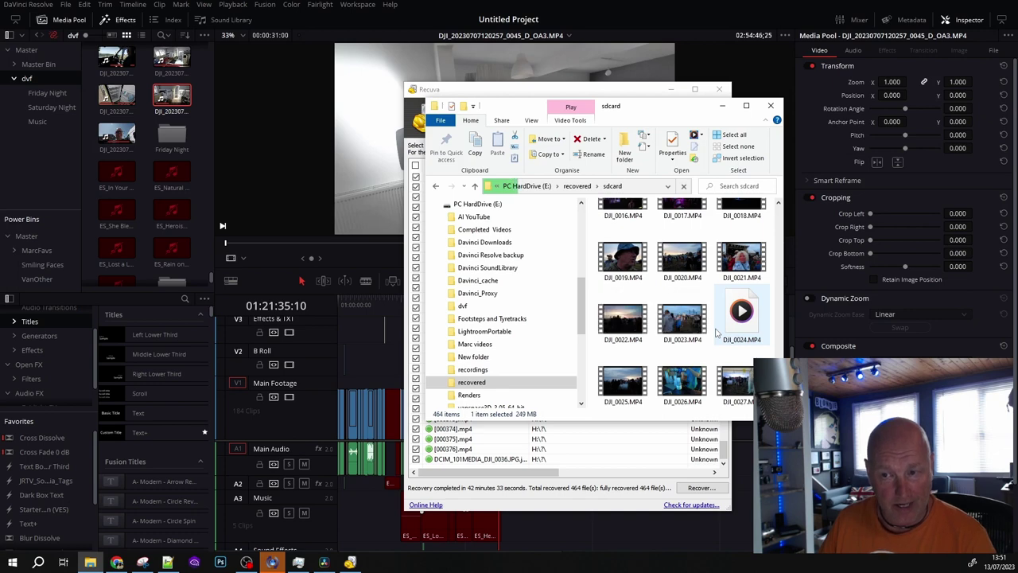
{"action": "scroll", "coordinate": [716, 332], "scroll_direction": "down", "scroll_amount": 3}
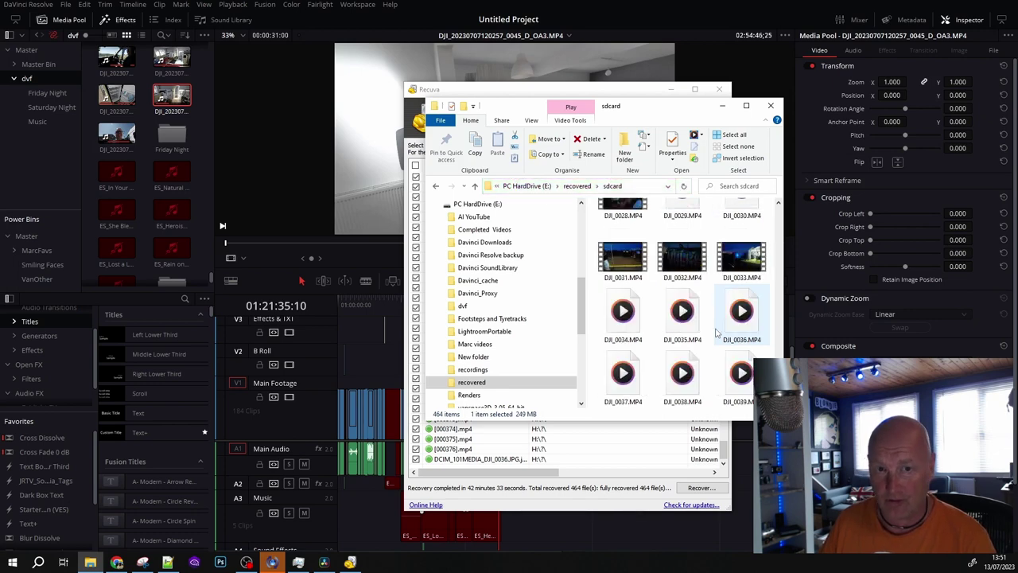
{"action": "scroll", "coordinate": [715, 333], "scroll_direction": "down", "scroll_amount": 3}
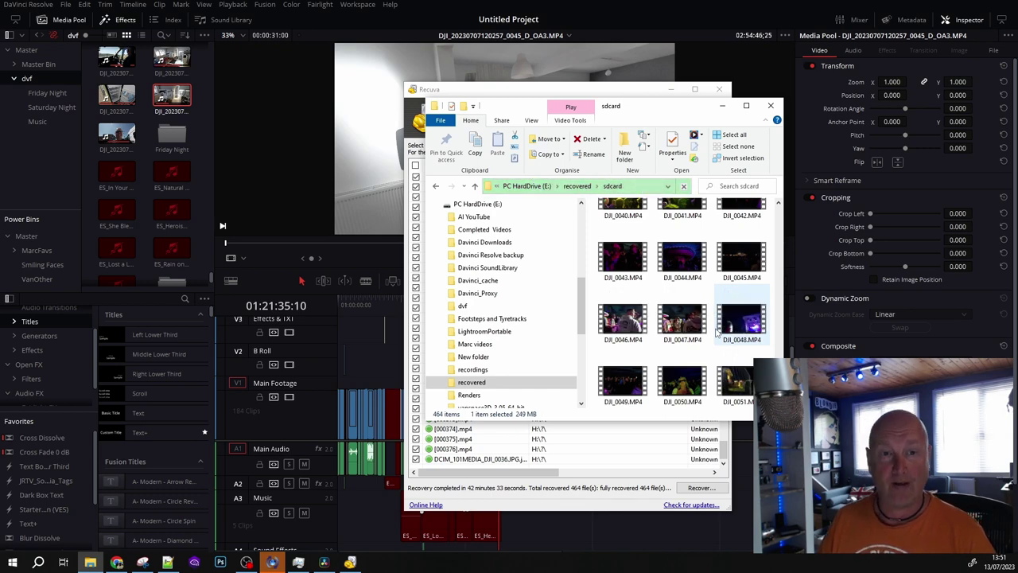
{"action": "scroll", "coordinate": [717, 332], "scroll_direction": "down", "scroll_amount": 3}
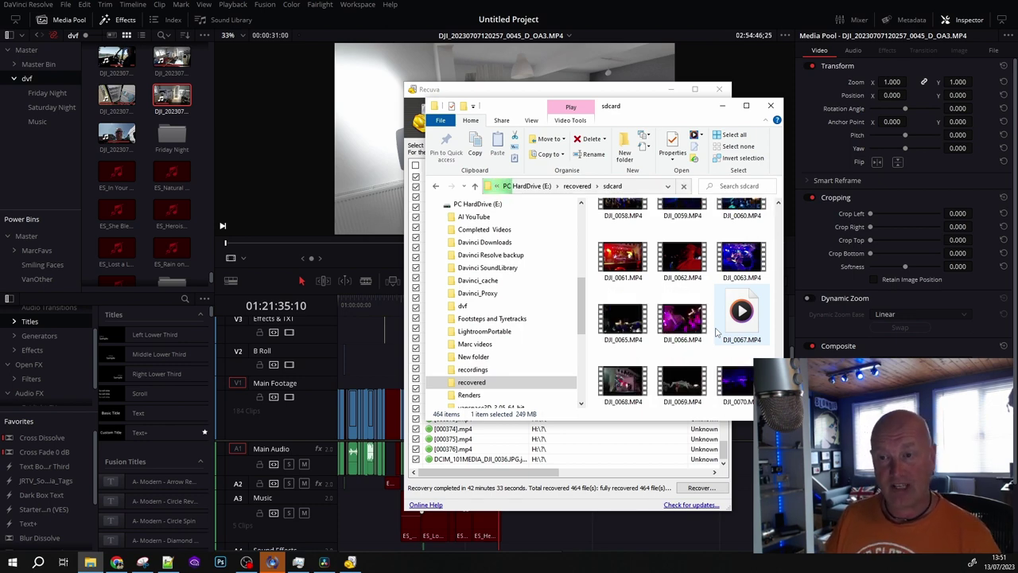
{"action": "scroll", "coordinate": [718, 335], "scroll_direction": "down", "scroll_amount": 3}
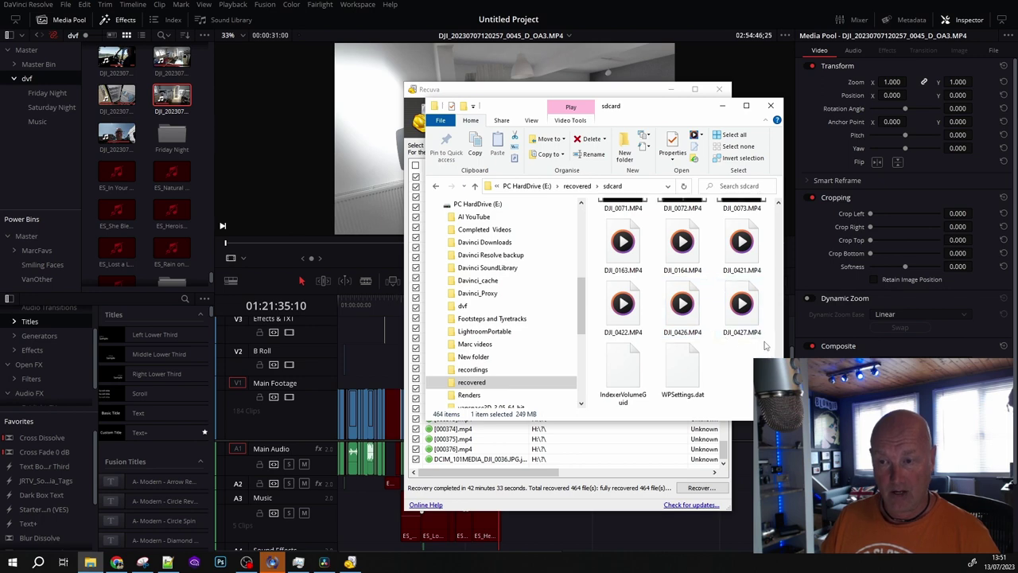
Drag-select the run of recovered files from [000376].mp4 to the end of sdcard
{"action": "mouse_move", "coordinate": [758, 349]}
{"action": "left_mouse_down"}
{"action": "mouse_move", "coordinate": [641, 301]}
{"action": "mouse_move", "coordinate": [602, 181]}
{"action": "left_mouse_up"}
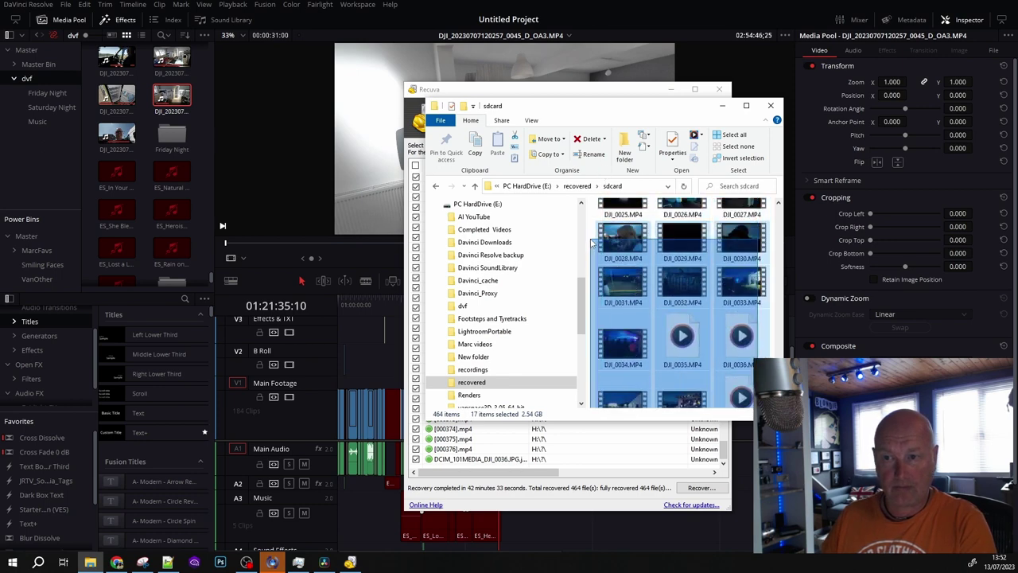
{"action": "mouse_move", "coordinate": [602, 182]}
{"action": "left_mouse_down"}
{"action": "mouse_move", "coordinate": [618, 325]}
{"action": "mouse_move", "coordinate": [599, 255]}
{"action": "left_mouse_up"}
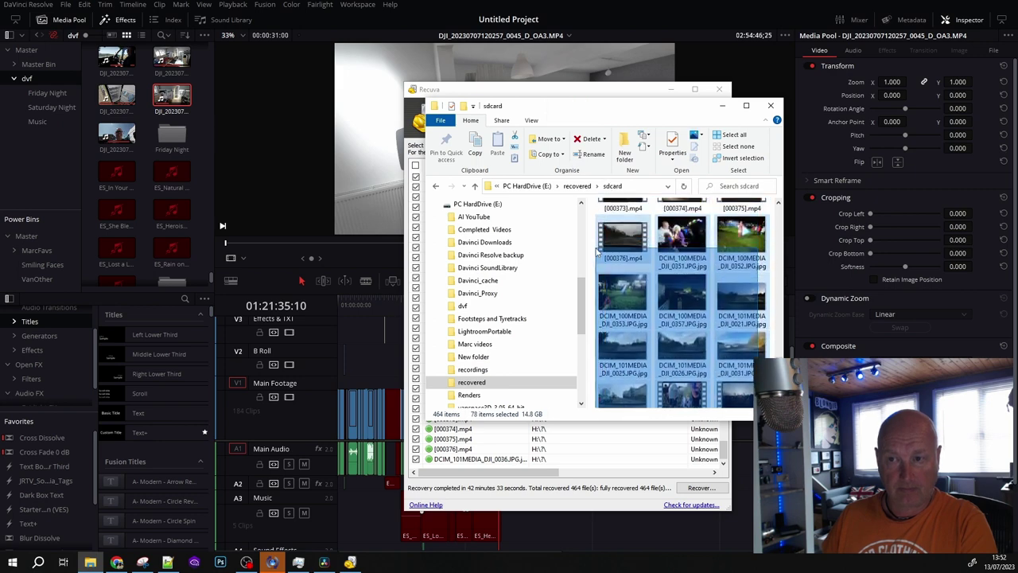
{"action": "mouse_move", "coordinate": [599, 255]}
{"action": "left_mouse_down"}
{"action": "mouse_move", "coordinate": [604, 183]}
{"action": "mouse_move", "coordinate": [597, 306]}
{"action": "mouse_move", "coordinate": [603, 288]}
{"action": "mouse_move", "coordinate": [608, 352]}
{"action": "left_mouse_up"}
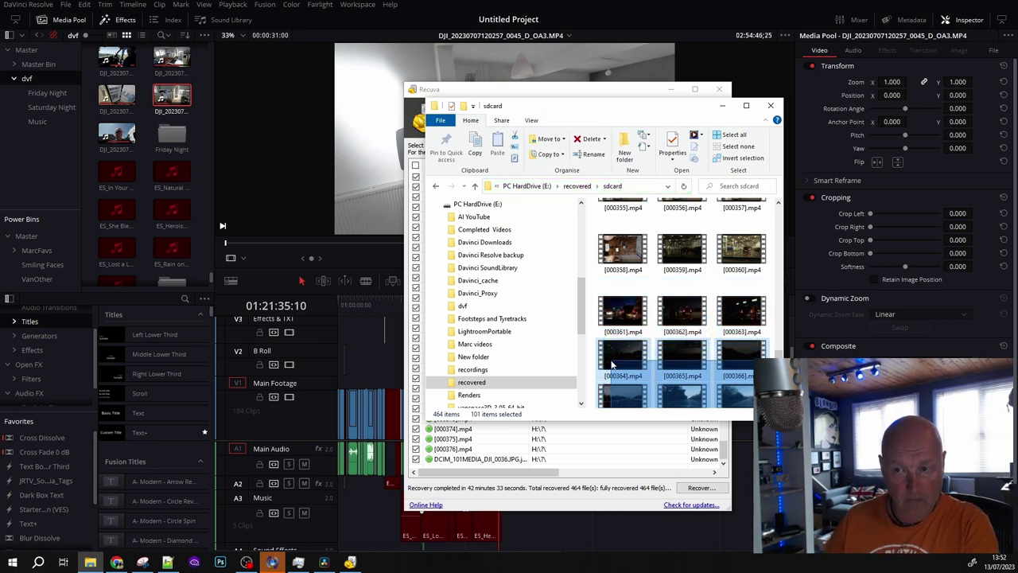
{"action": "mouse_move", "coordinate": [608, 353]}
{"action": "left_mouse_down"}
{"action": "mouse_move", "coordinate": [607, 420]}
{"action": "mouse_move", "coordinate": [610, 315]}
{"action": "left_mouse_up"}
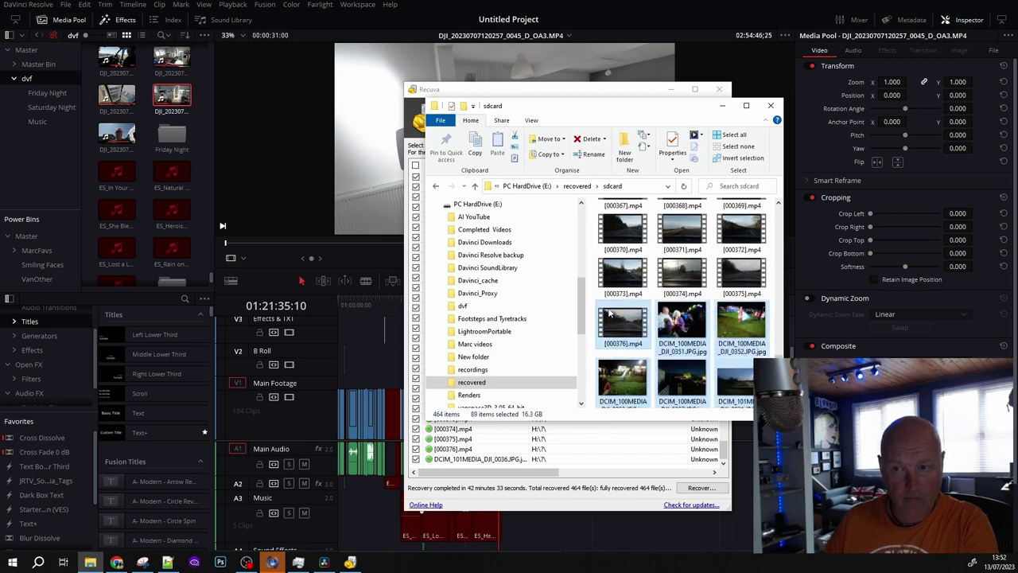
Deselect [000376].mp4, WPSettings.dat and IndexerVolumeGuid, leaving 86 files (15.2 GB) selected
{"action": "left_click", "coordinate": [622, 322], "text": "ctrl"}
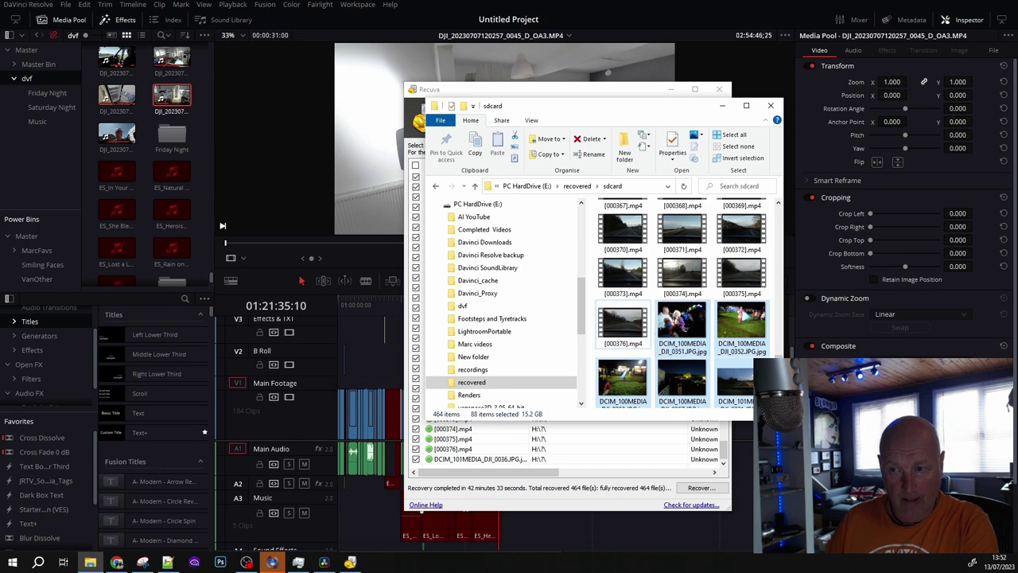
{"action": "scroll", "coordinate": [622, 322], "scroll_direction": "down", "scroll_amount": 5}
{"action": "scroll", "coordinate": [624, 334], "scroll_direction": "down", "scroll_amount": 5}
{"action": "scroll", "coordinate": [628, 350], "scroll_direction": "down", "scroll_amount": 5}
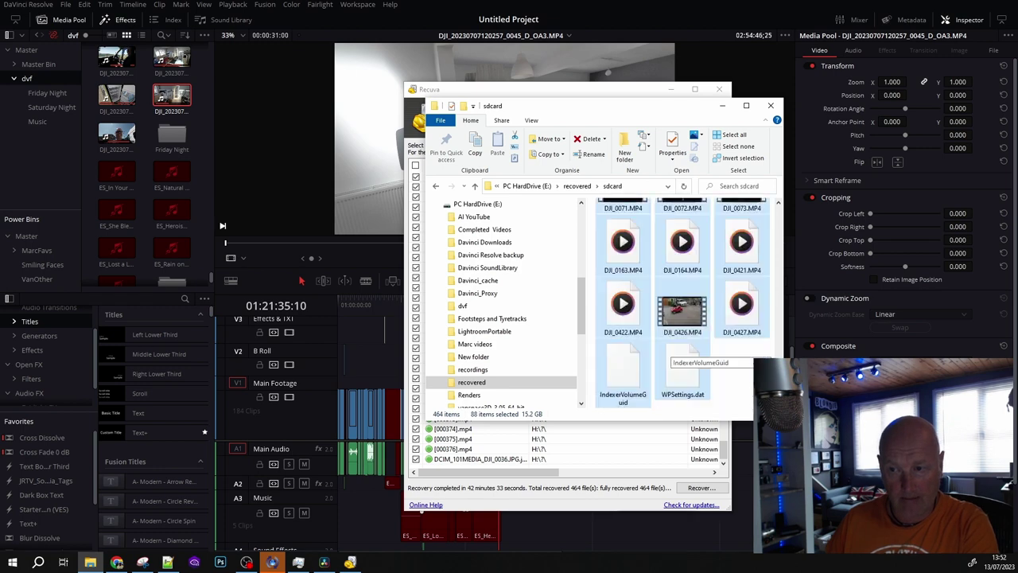
{"action": "left_click", "coordinate": [680, 371], "text": "ctrl"}
{"action": "left_click", "coordinate": [621, 379], "text": "ctrl"}
{"action": "scroll", "coordinate": [490, 354], "scroll_direction": "up", "scroll_amount": 5}
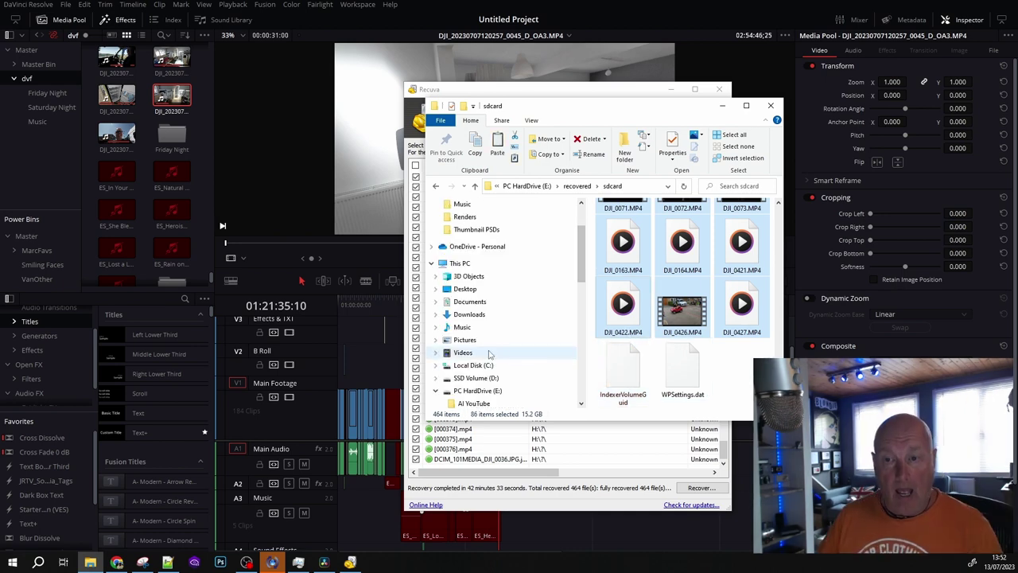
Paste the 86 recovered files into D:\DVF, which then holds 90 items
{"action": "left_click", "coordinate": [460, 380]}
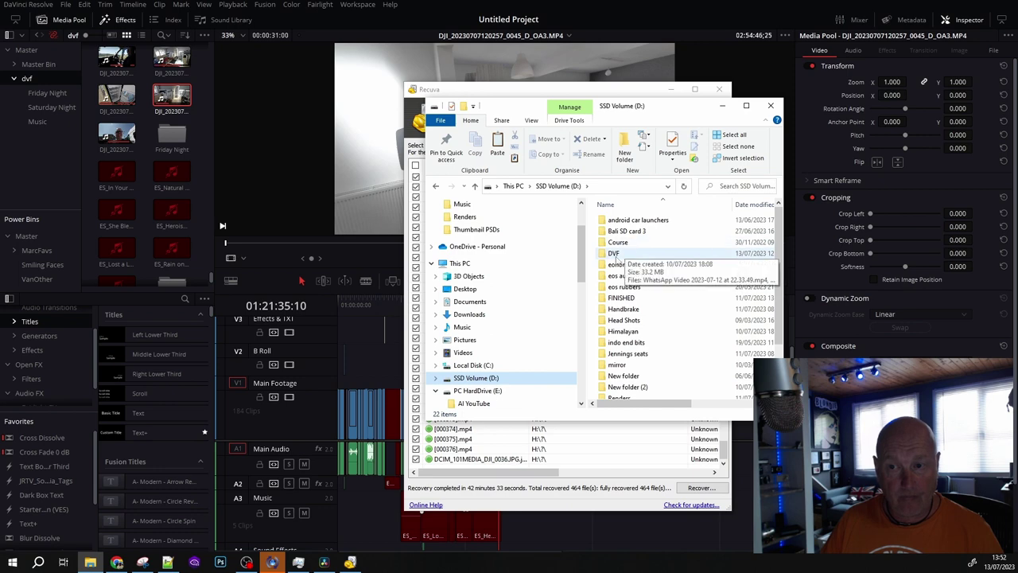
{"action": "double_click", "coordinate": [614, 254]}
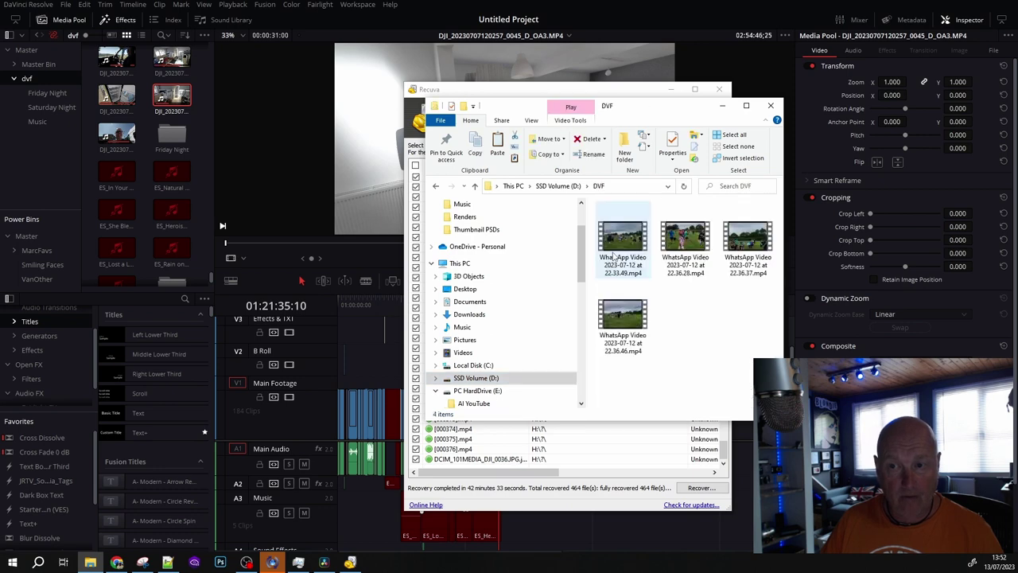
{"action": "right_click", "coordinate": [688, 323]}
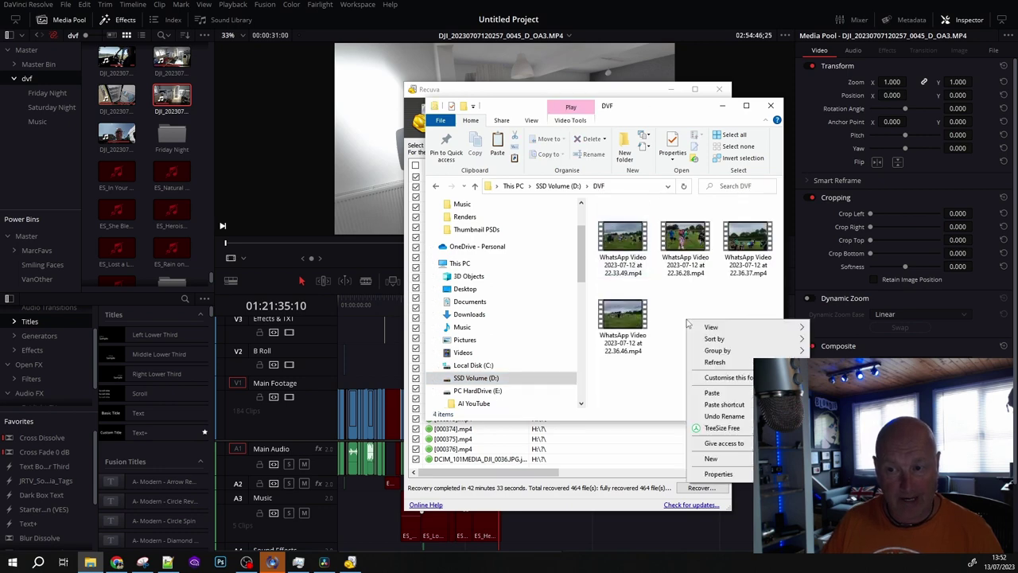
{"action": "left_click", "coordinate": [712, 392]}
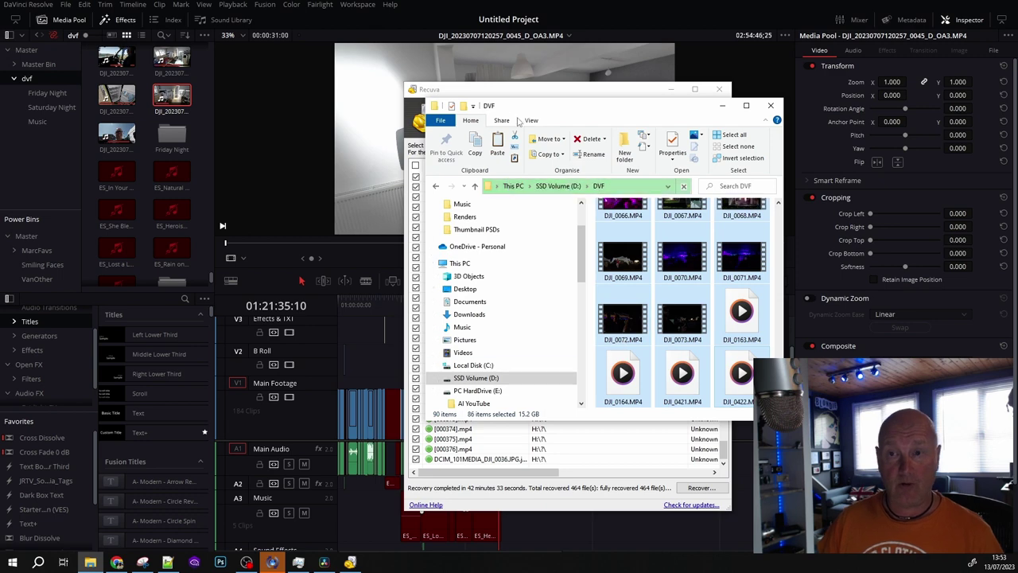
Close Explorer and Recuva, then relink the Pocket clips to D:\DVF, leaving 41 missing
{"action": "left_click", "coordinate": [722, 105]}
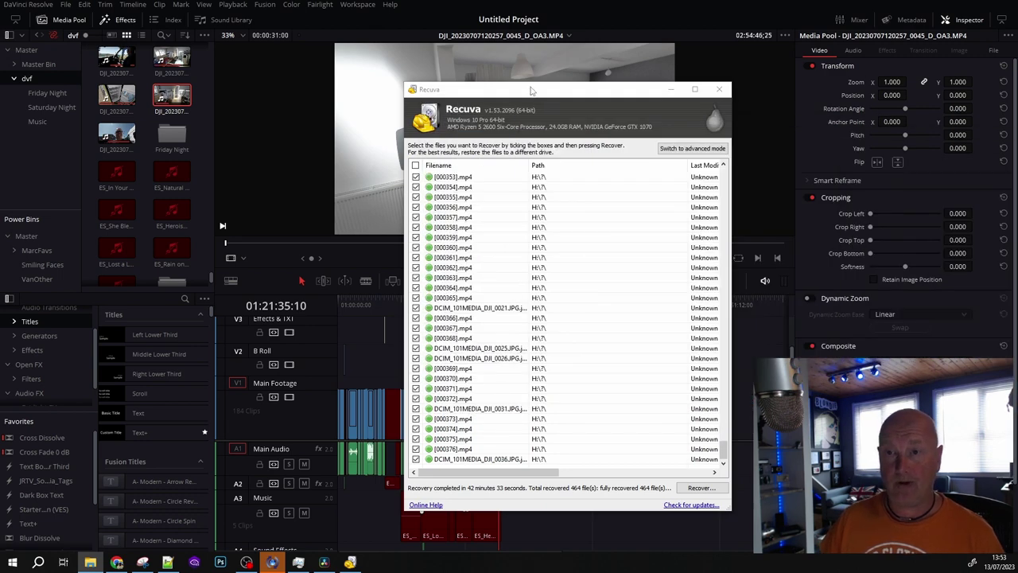
{"action": "left_click", "coordinate": [719, 89]}
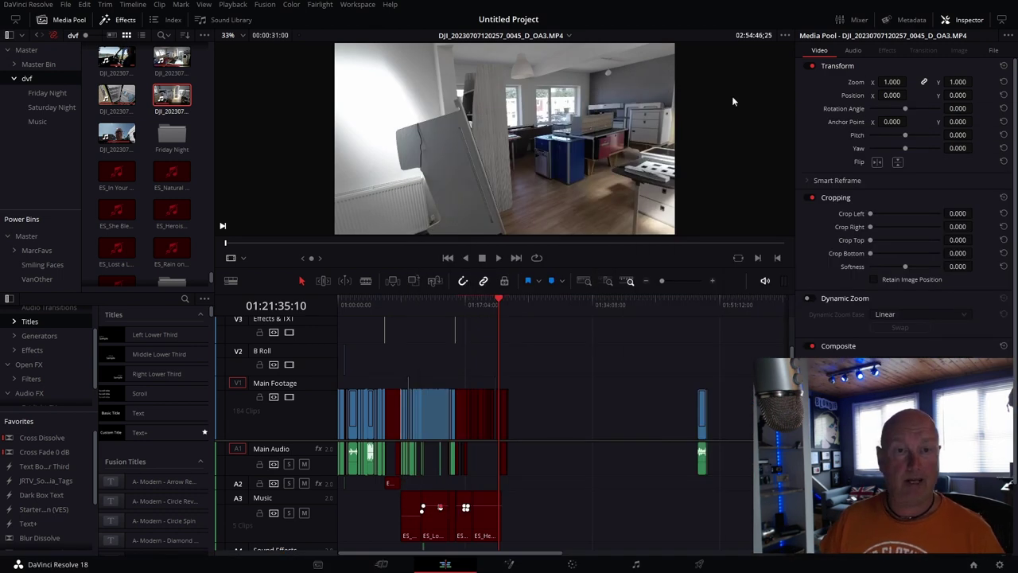
{"action": "left_click", "coordinate": [53, 36]}
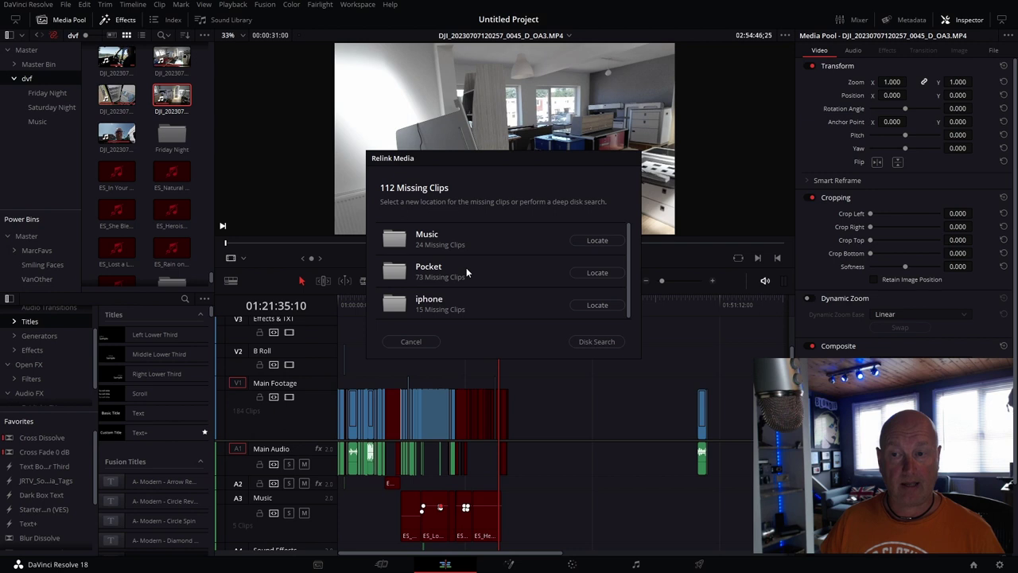
{"action": "left_click", "coordinate": [592, 274]}
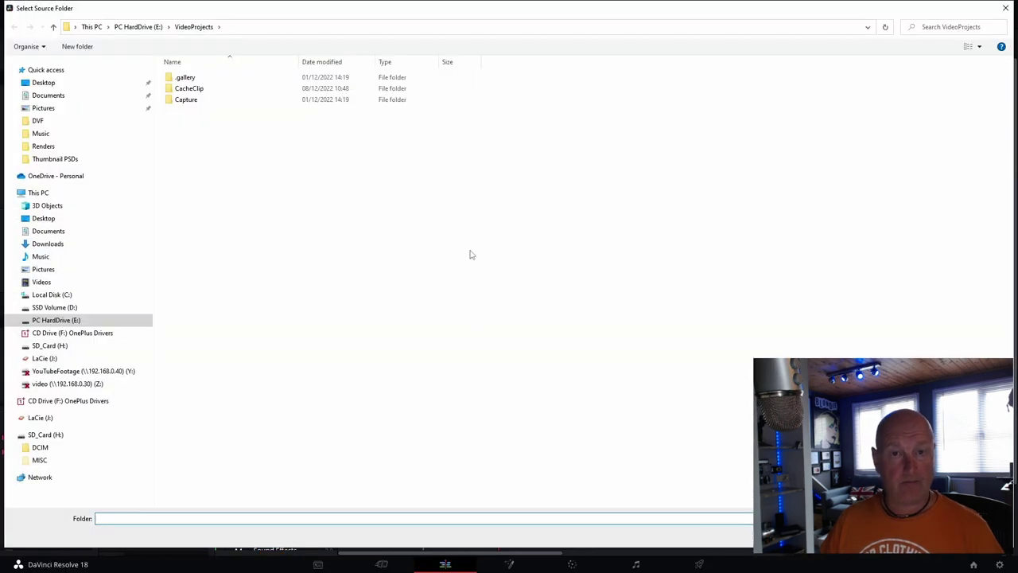
{"action": "left_click", "coordinate": [54, 307]}
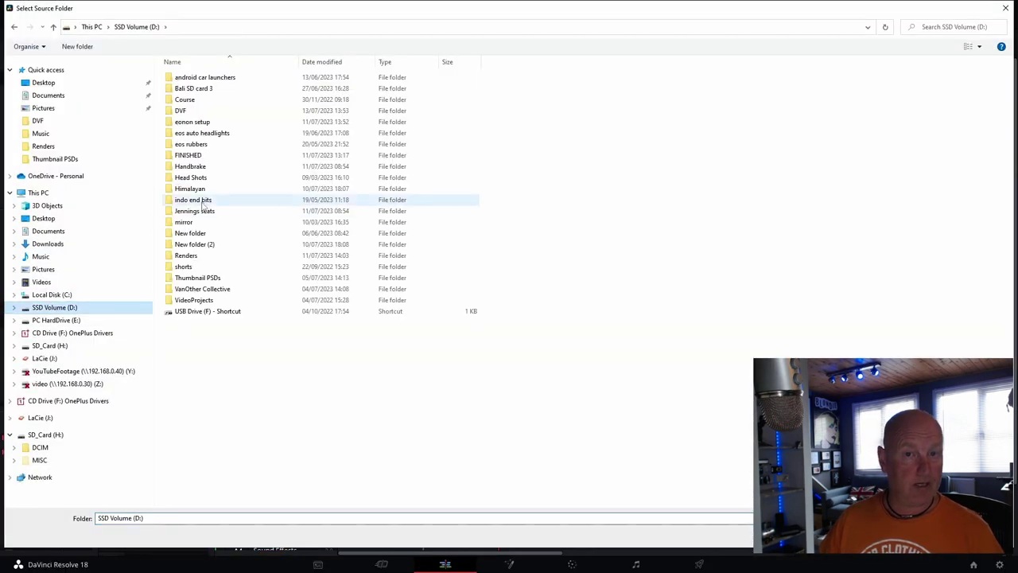
{"action": "double_click", "coordinate": [181, 113]}
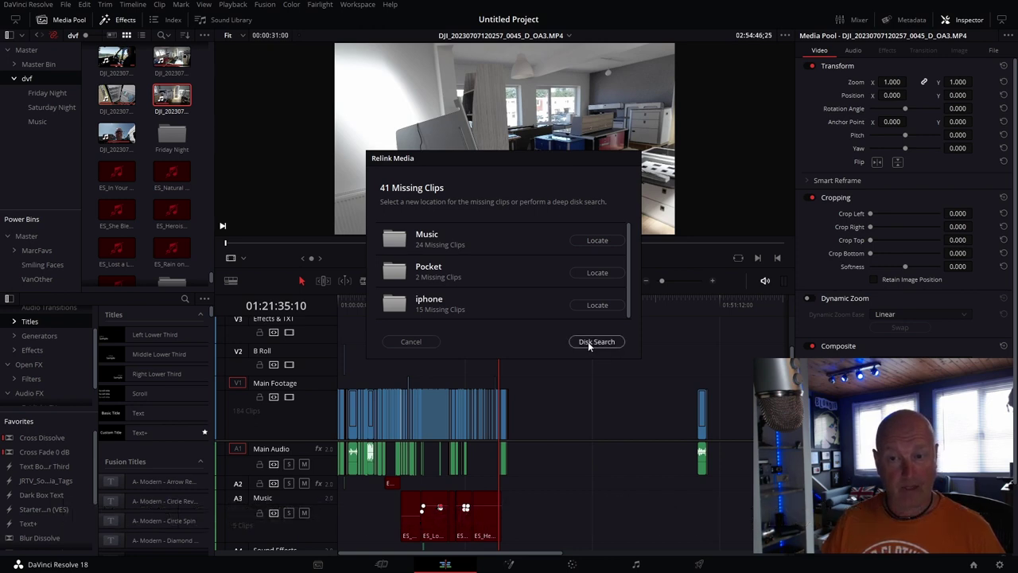
Close Relink Media, then play and scrub the timeline to check the relinked DJI footage
{"action": "left_click", "coordinate": [411, 342]}
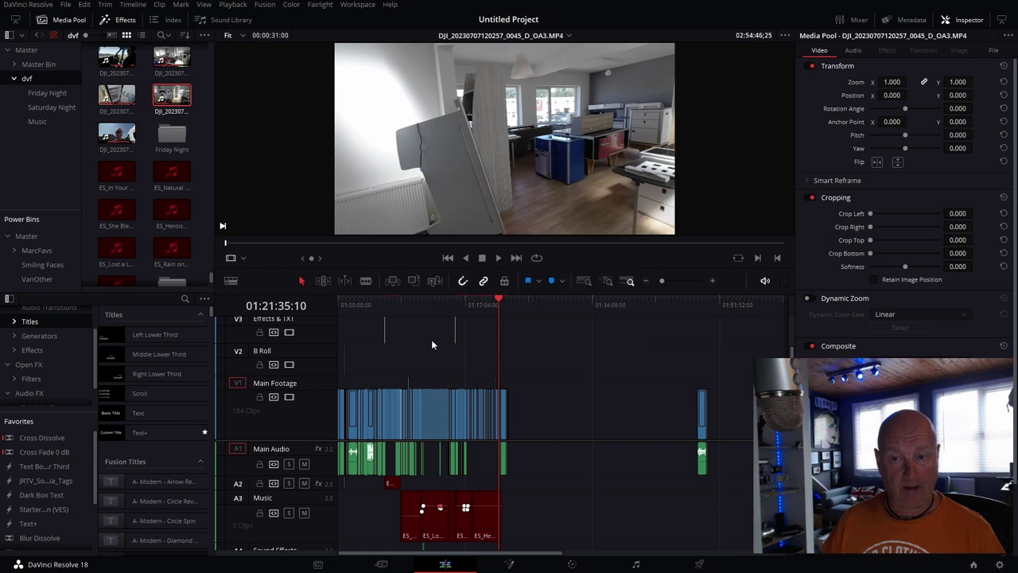
{"action": "left_click", "coordinate": [463, 308]}
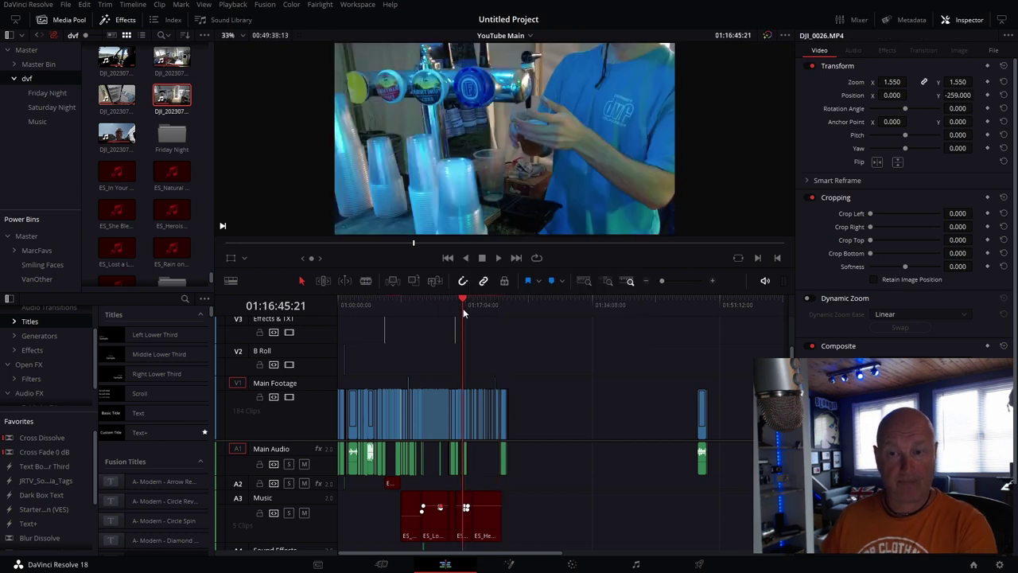
{"action": "key", "text": "space"}
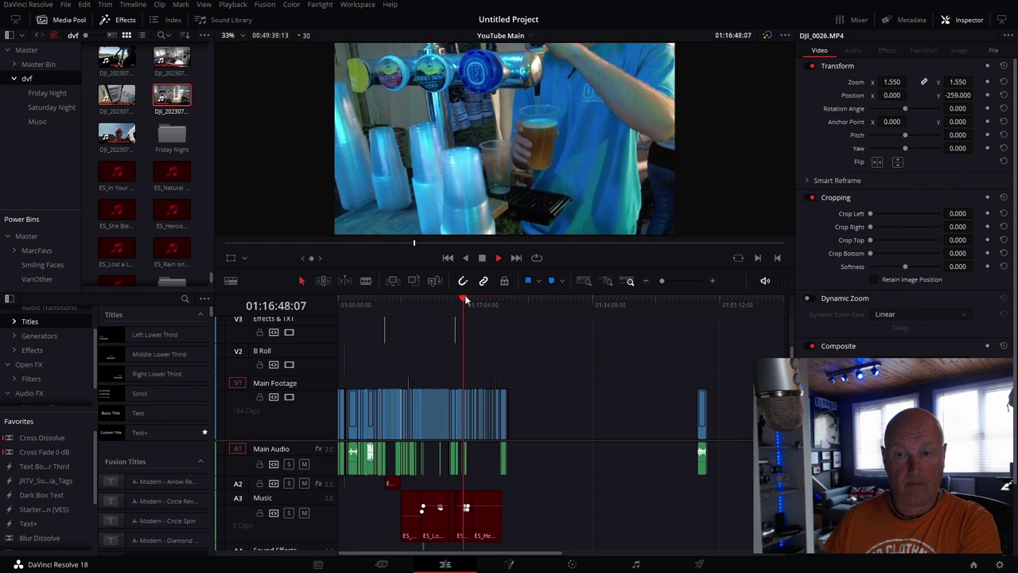
{"action": "mouse_move", "coordinate": [471, 308]}
{"action": "left_mouse_down"}
{"action": "mouse_move", "coordinate": [485, 301]}
{"action": "mouse_move", "coordinate": [424, 304]}
{"action": "mouse_move", "coordinate": [443, 306]}
{"action": "left_mouse_up"}
{"action": "key", "text": "space"}
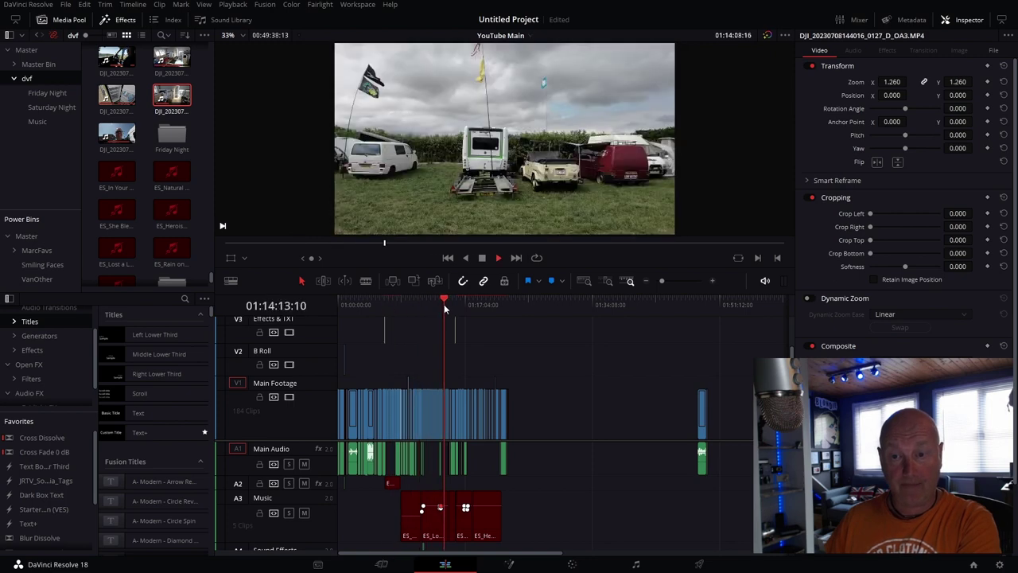
Stop timeline playback and open DJI_0001.LRF from 100MEDIA with VLC media player
{"action": "key", "text": "space"}
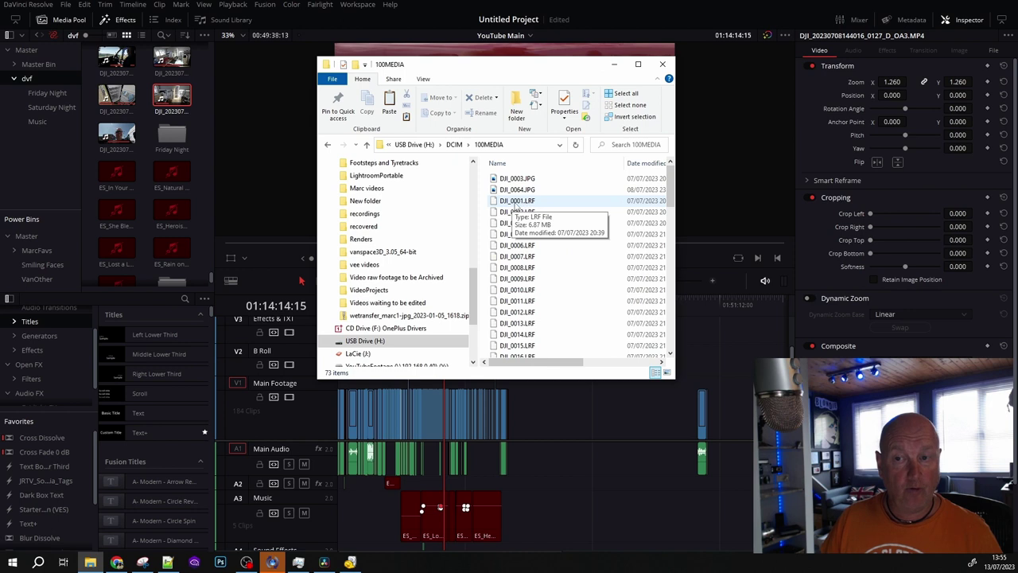
{"action": "right_click", "coordinate": [516, 206]}
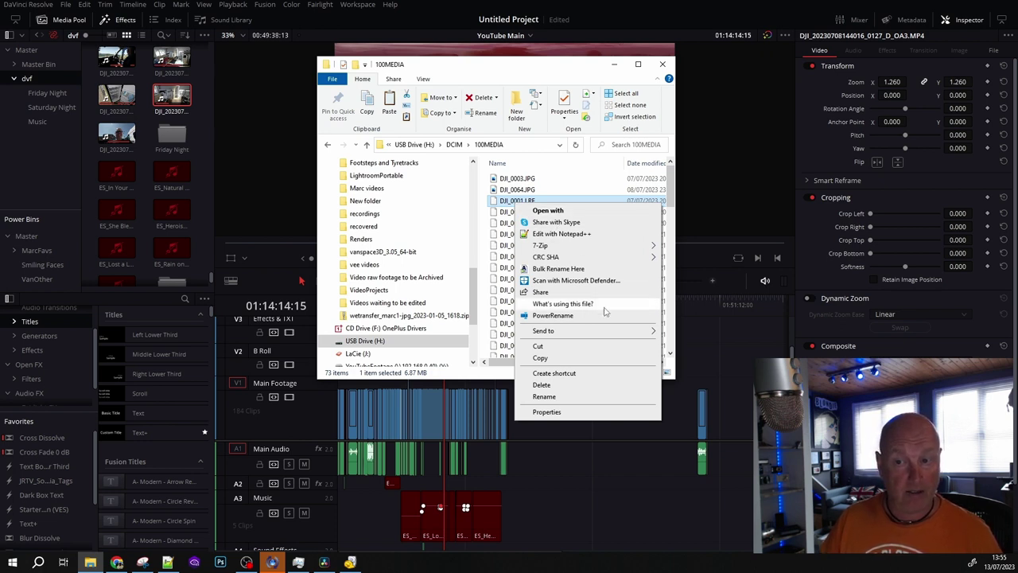
{"action": "left_click", "coordinate": [553, 212]}
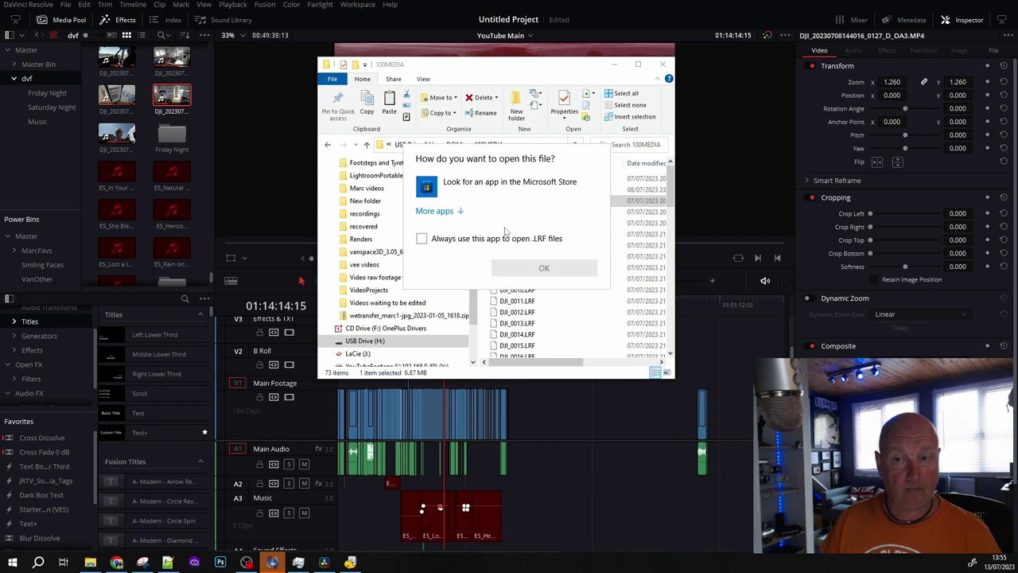
{"action": "left_click", "coordinate": [436, 211]}
{"action": "scroll", "coordinate": [478, 271], "scroll_direction": "down", "scroll_amount": 3}
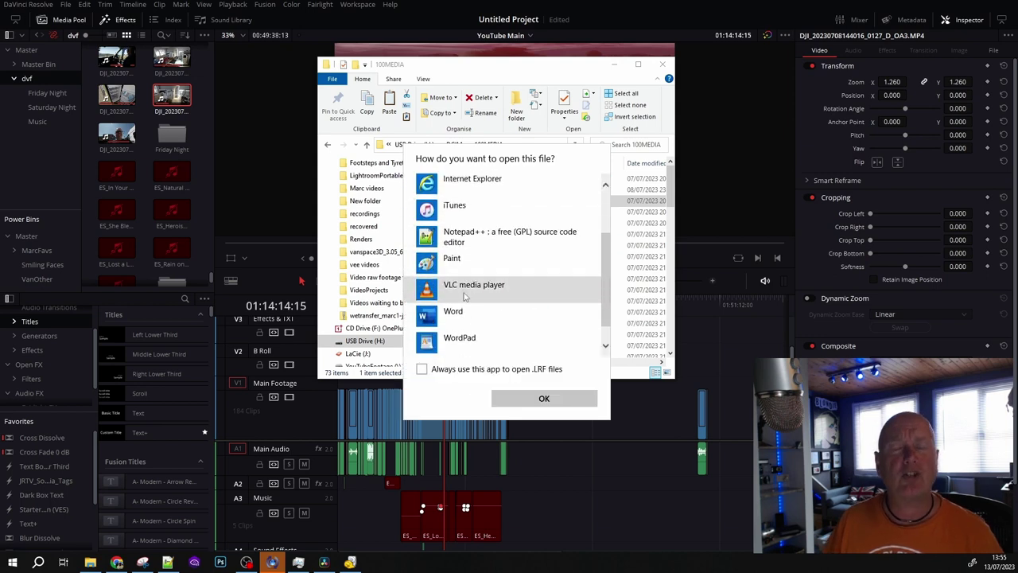
{"action": "left_click", "coordinate": [465, 296]}
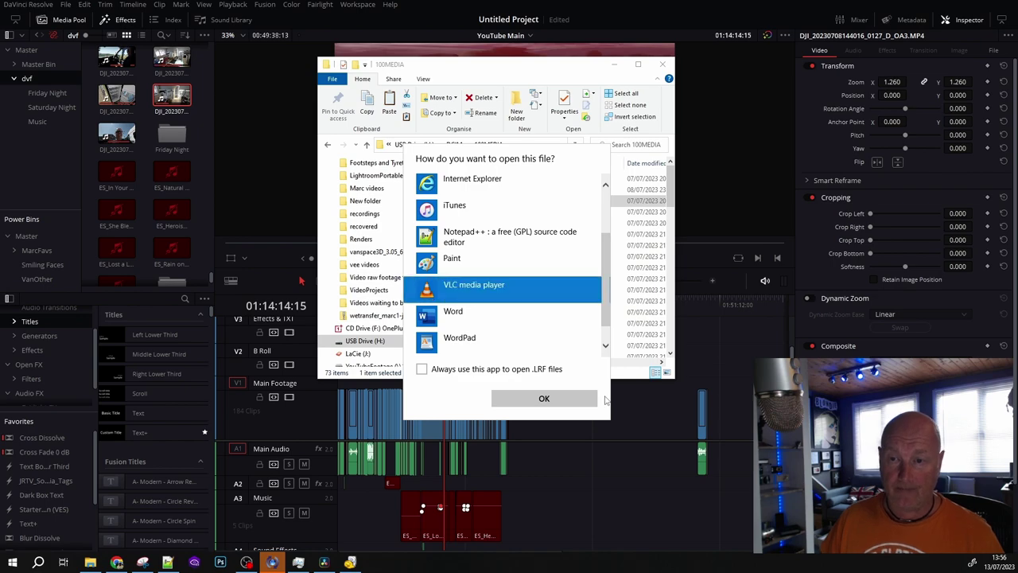
{"action": "left_click", "coordinate": [554, 400]}
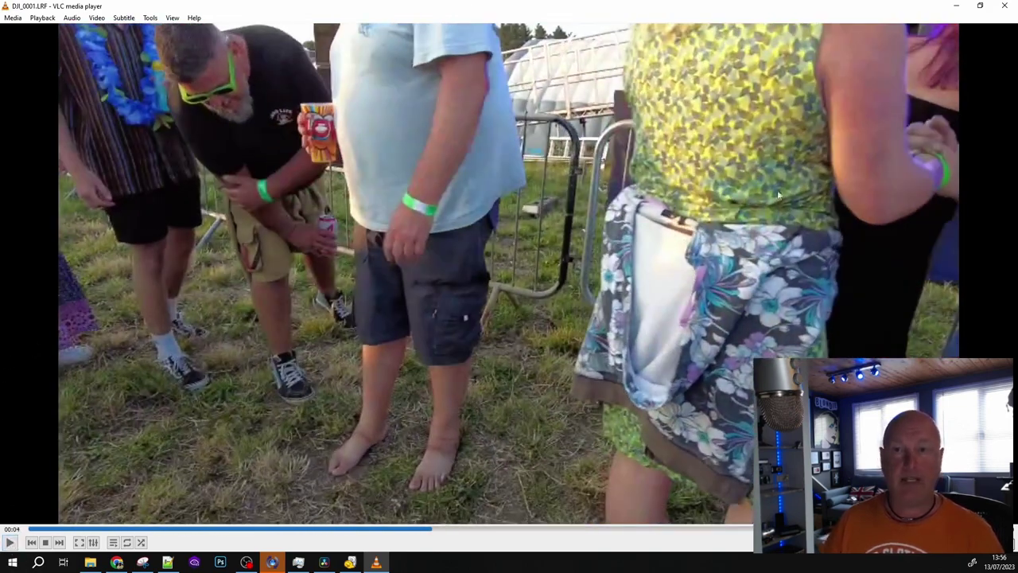
Minimize VLC after previewing DJI_0001.LRF to return to the 100MEDIA folder
{"action": "left_click", "coordinate": [958, 6]}
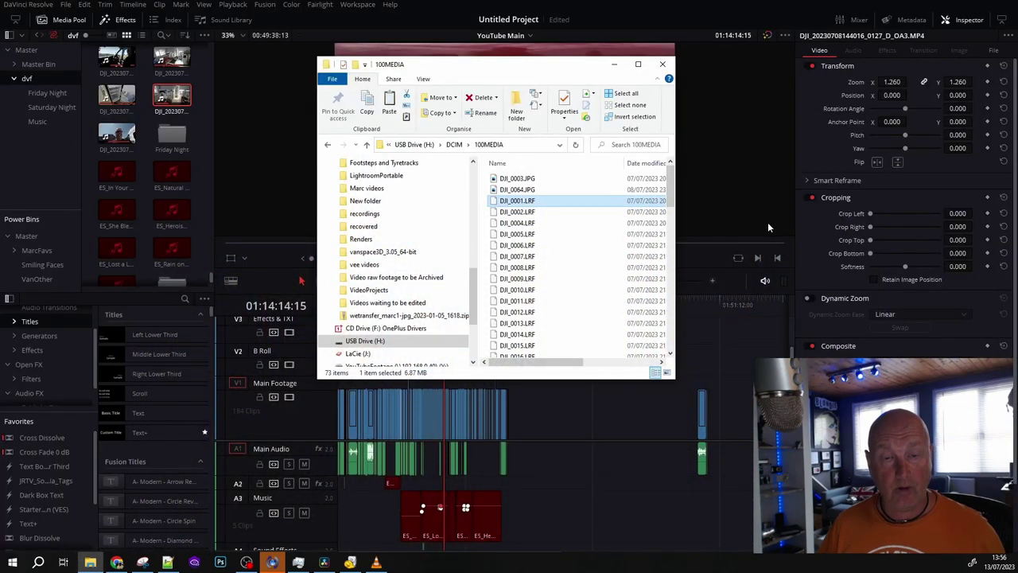